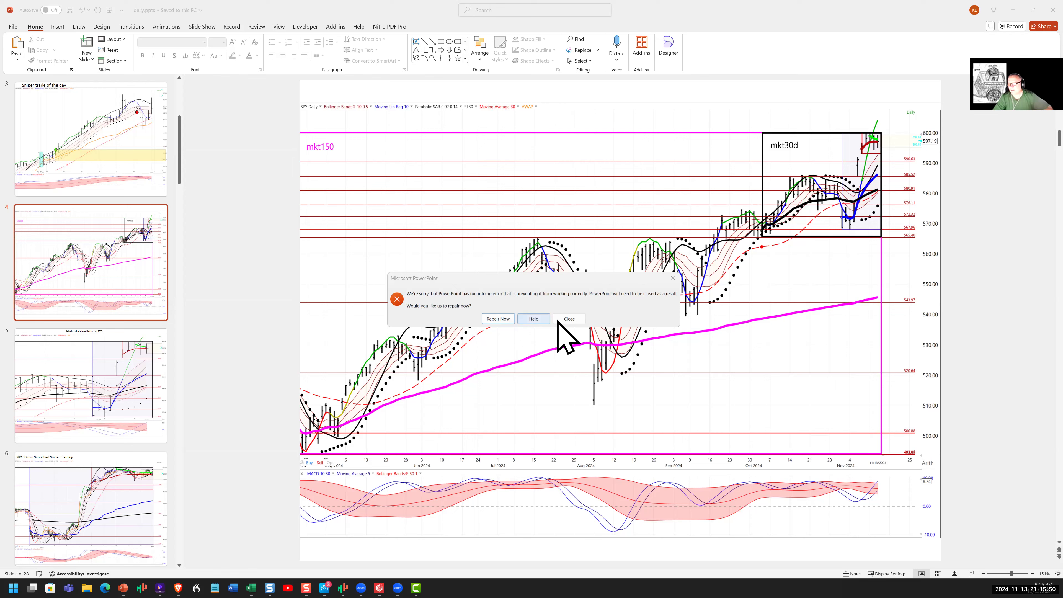
Dismiss the PowerPoint crash prompt to bring up Snagit Editor with the 10-minute chart capture
{"action": "left_click", "coordinate": [675, 278]}
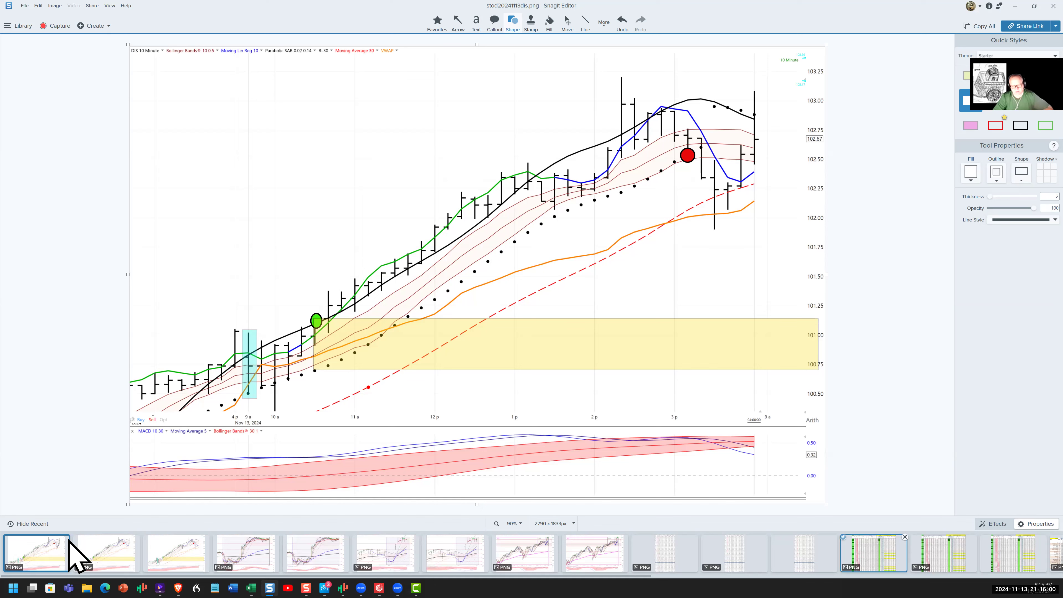
Preview the af2.png spreadsheet capture, then return to the 10-minute price chart capture
{"action": "left_click", "coordinate": [902, 547]}
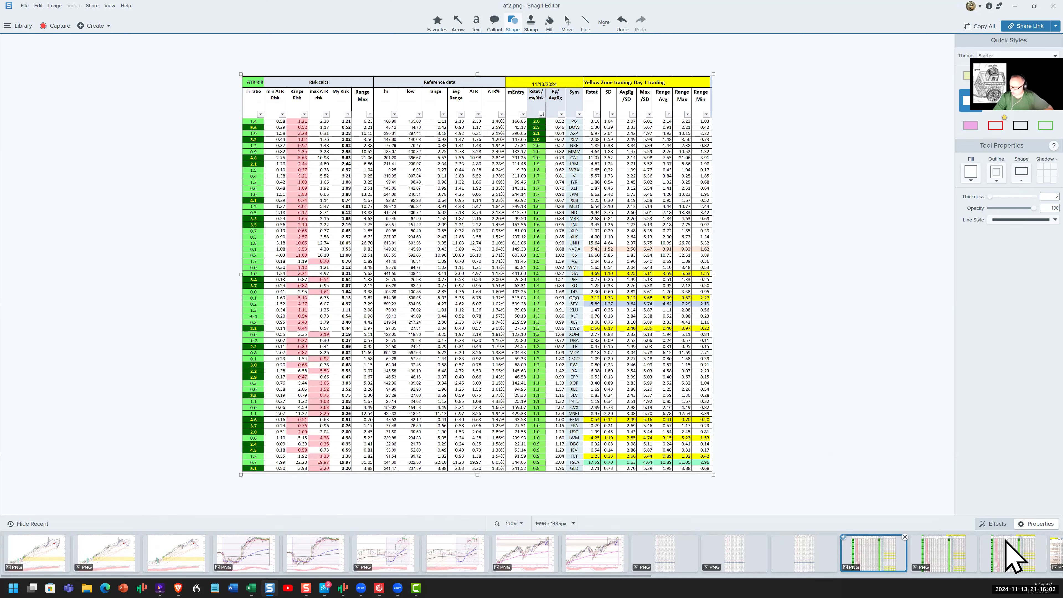
{"action": "left_click", "coordinate": [905, 537]}
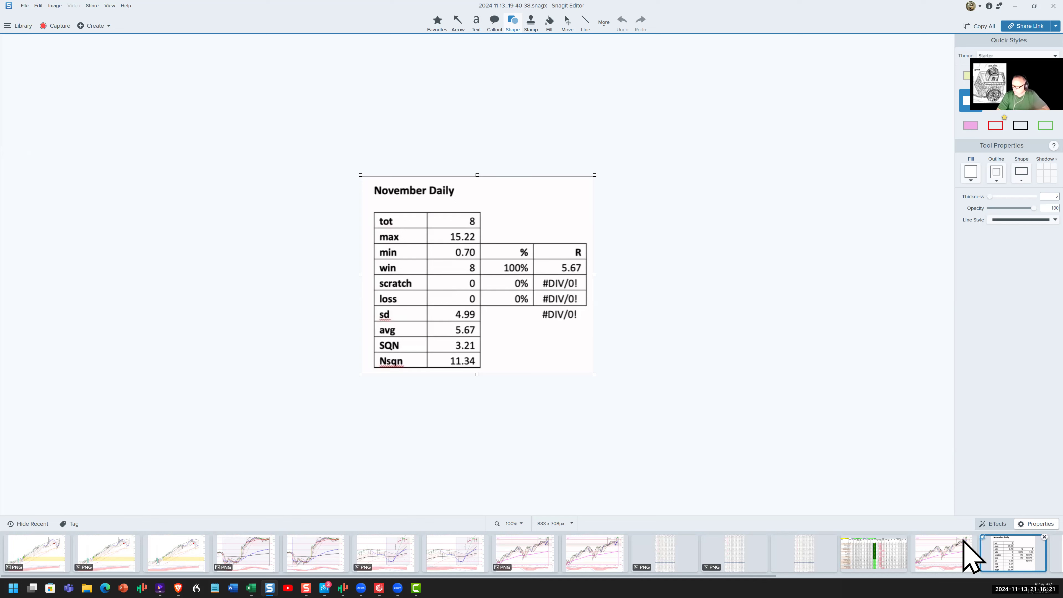
Remove the af2.png capture, open Turbo Results, and circle 30, 7.00 and -1.69 in blue
{"action": "left_click", "coordinate": [906, 537]}
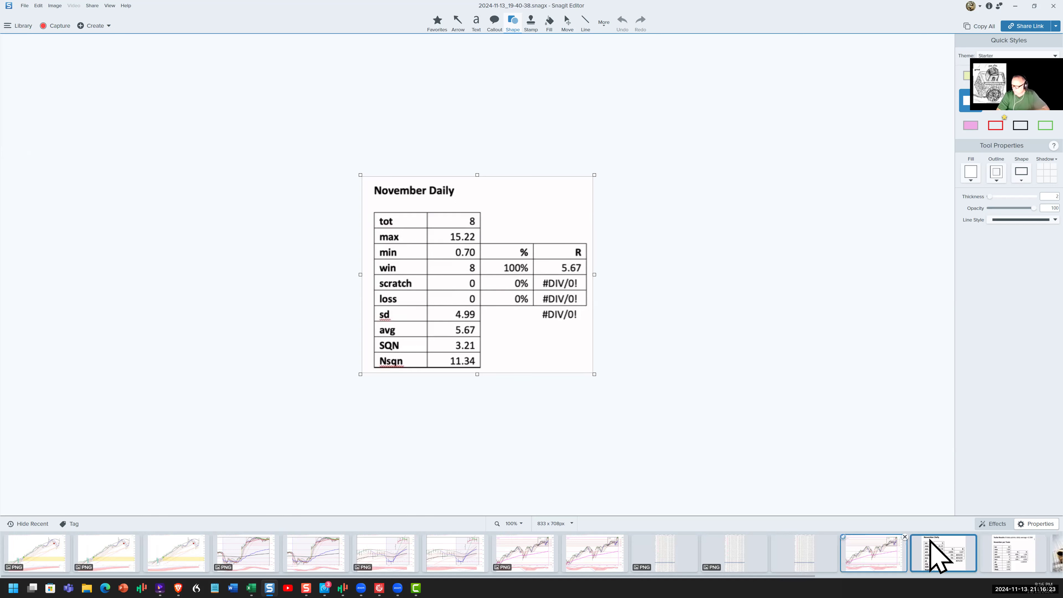
{"action": "left_click", "coordinate": [942, 555]}
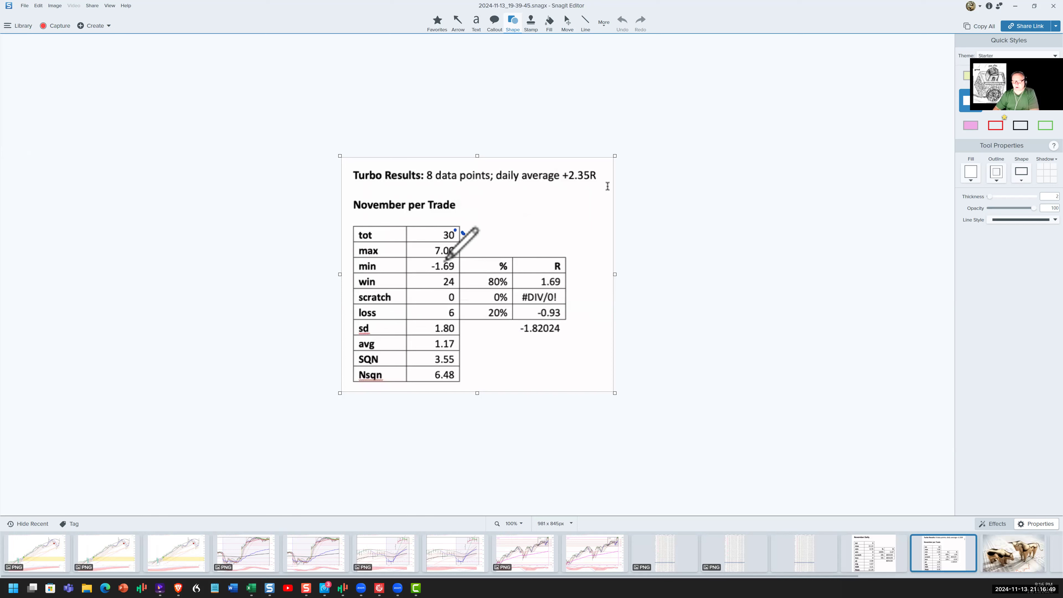
{"action": "left_click_drag", "start_coordinate": [449, 253], "coordinate": [445, 258]}
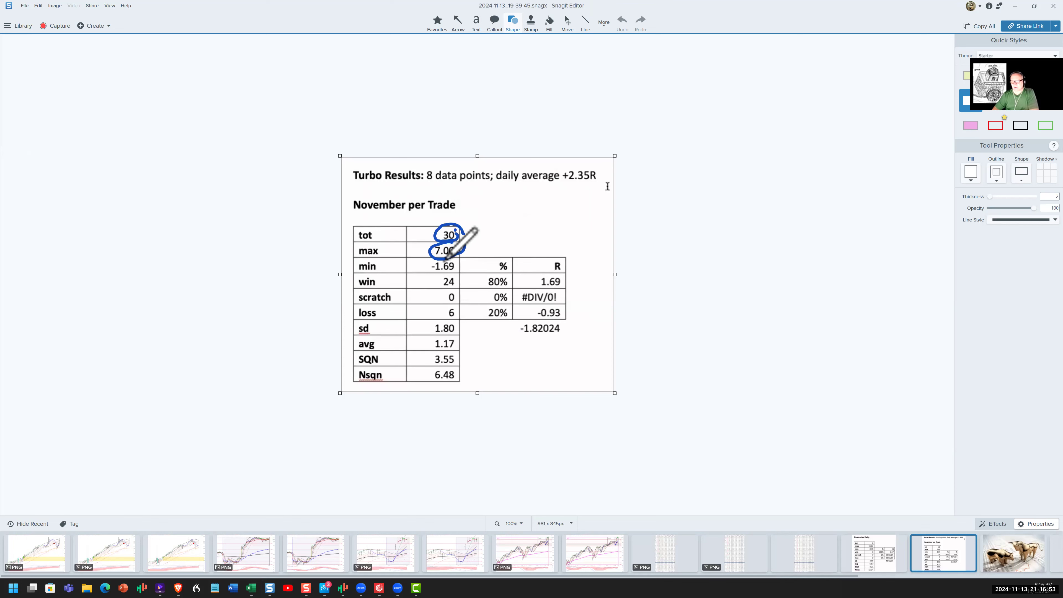
{"action": "left_click_drag", "start_coordinate": [446, 259], "coordinate": [460, 268]}
Mark the 24 winning trades, circle 80%, cross out zero scratches, and circle 1.69 and -0.93
{"action": "mouse_move", "coordinate": [424, 284]}
{"action": "left_mouse_down"}
{"action": "mouse_move", "coordinate": [434, 284]}
{"action": "mouse_move", "coordinate": [442, 311]}
{"action": "left_mouse_up"}
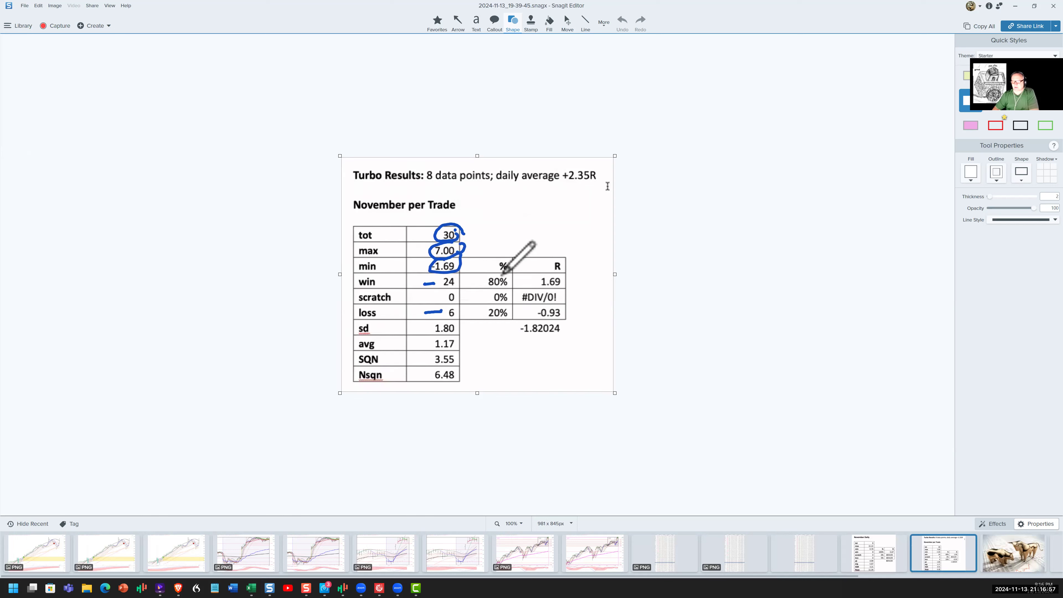
{"action": "left_click_drag", "start_coordinate": [502, 272], "coordinate": [496, 288]}
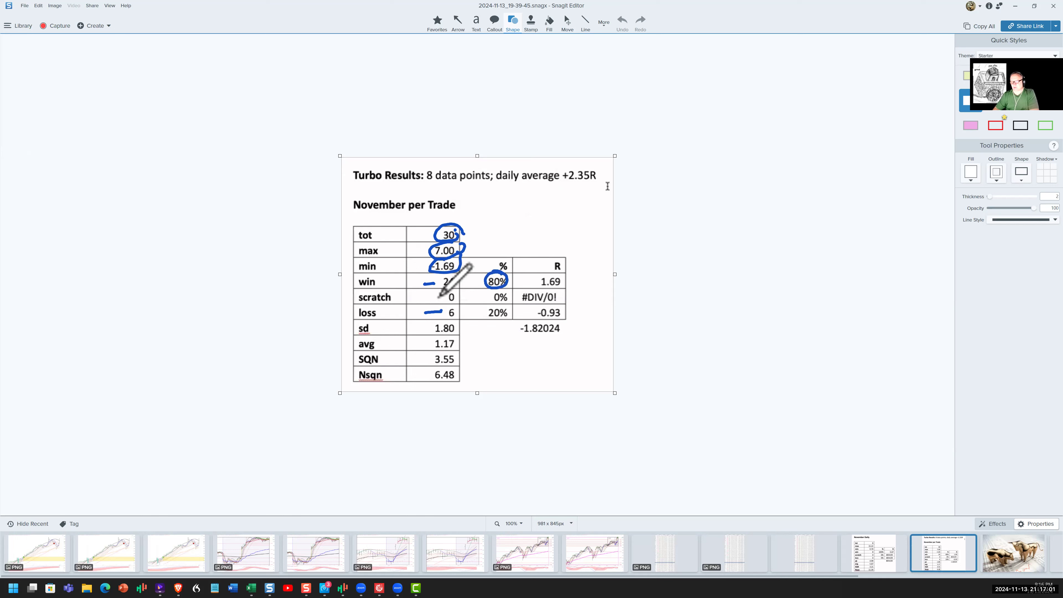
{"action": "left_click_drag", "start_coordinate": [434, 292], "coordinate": [439, 303]}
{"action": "left_click_drag", "start_coordinate": [439, 292], "coordinate": [434, 302]}
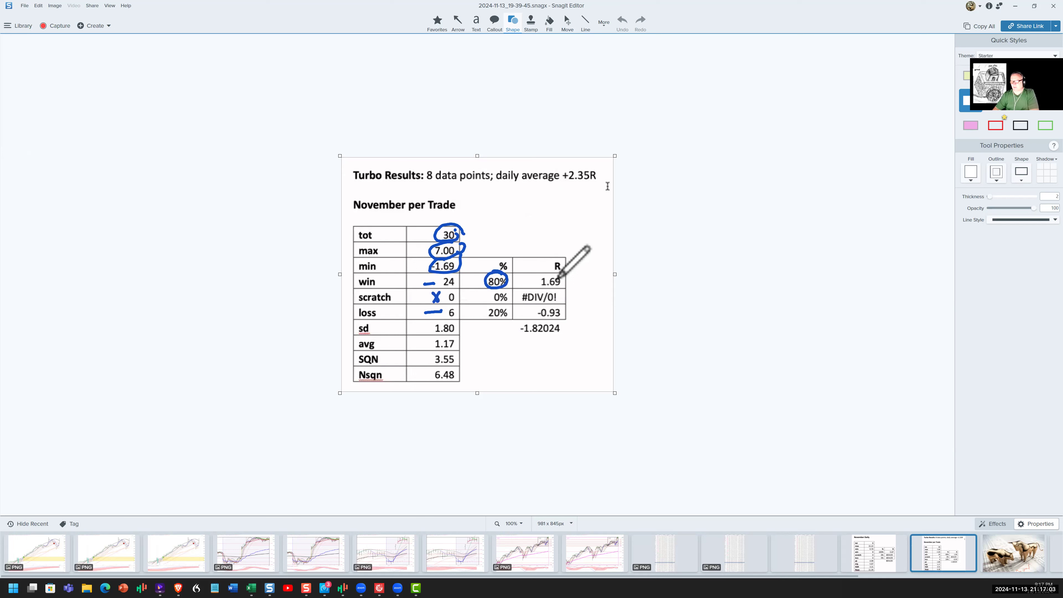
{"action": "mouse_move", "coordinate": [538, 286]}
{"action": "left_mouse_down"}
{"action": "mouse_move", "coordinate": [560, 273]}
{"action": "mouse_move", "coordinate": [544, 275]}
{"action": "left_mouse_up"}
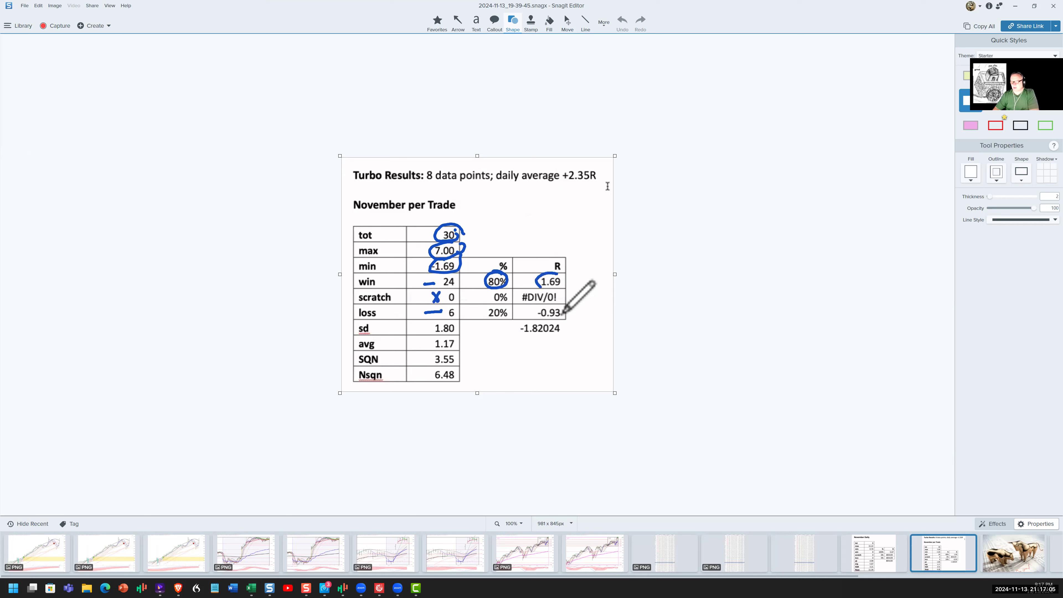
{"action": "left_click_drag", "start_coordinate": [563, 312], "coordinate": [565, 309]}
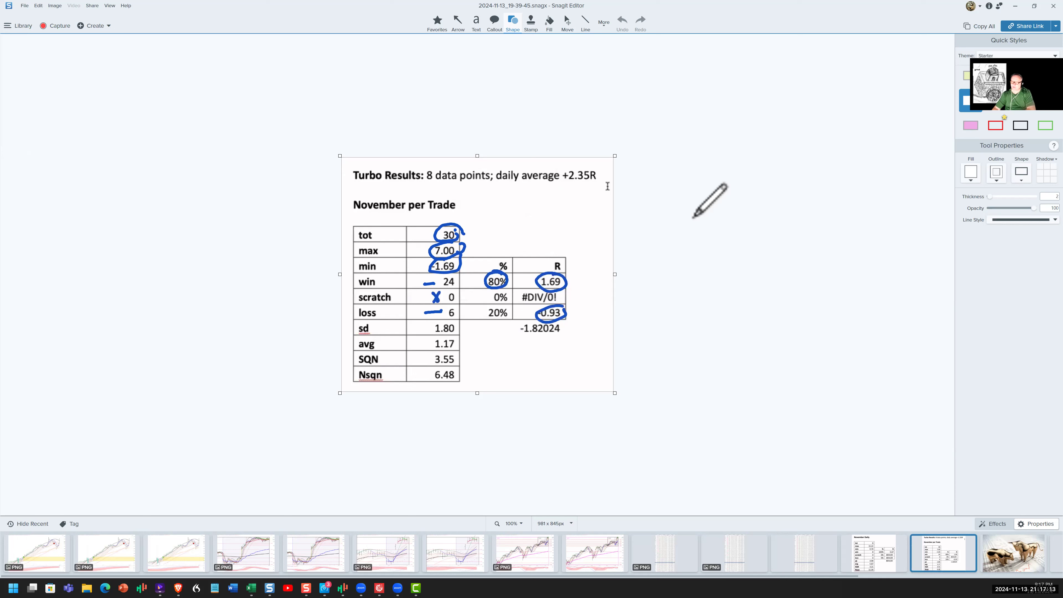
Handwrite a '4:1 win' note beside the Turbo Results table
{"action": "left_click_drag", "start_coordinate": [697, 213], "coordinate": [712, 221]}
{"action": "left_click_drag", "start_coordinate": [705, 212], "coordinate": [697, 236]}
{"action": "left_click", "coordinate": [712, 217]}
{"action": "left_click", "coordinate": [712, 228]}
{"action": "left_click_drag", "start_coordinate": [730, 212], "coordinate": [722, 235]}
{"action": "left_click_drag", "start_coordinate": [761, 231], "coordinate": [803, 226]}
{"action": "left_click", "coordinate": [799, 210]}
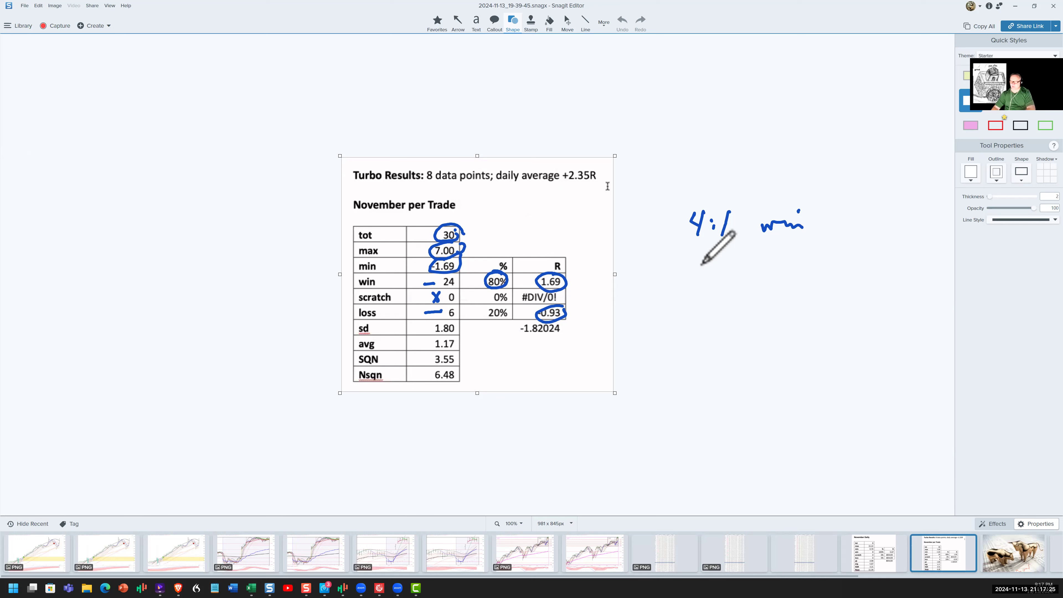
Write '2:1 payoff', circle SQN 3.55 and Nsqn 6.48, underline the +2.35R daily average, and return to November Daily
{"action": "left_click_drag", "start_coordinate": [698, 262], "coordinate": [835, 248]}
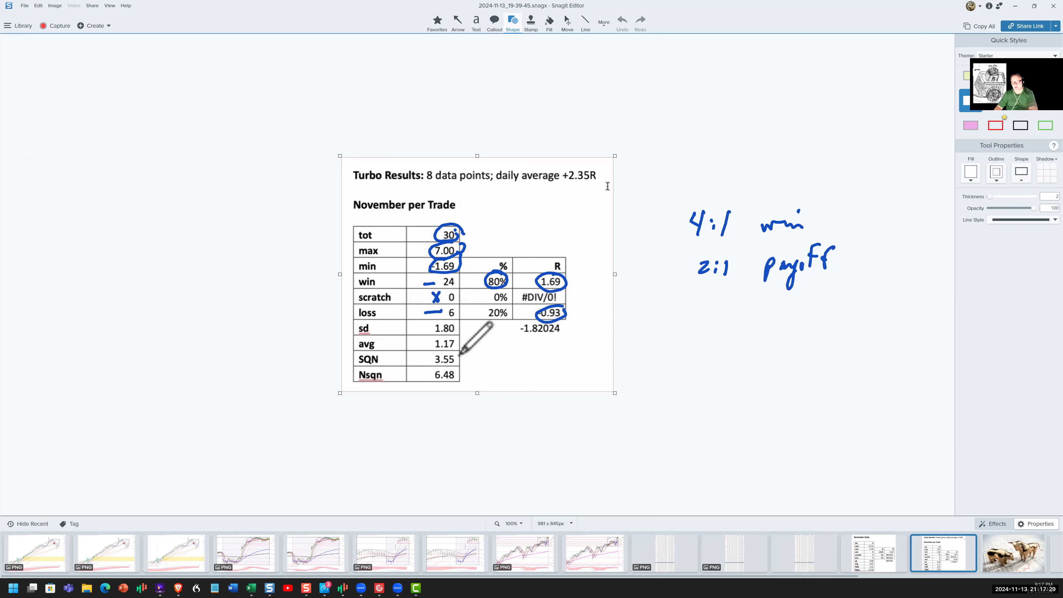
{"action": "left_click_drag", "start_coordinate": [460, 355], "coordinate": [450, 354]}
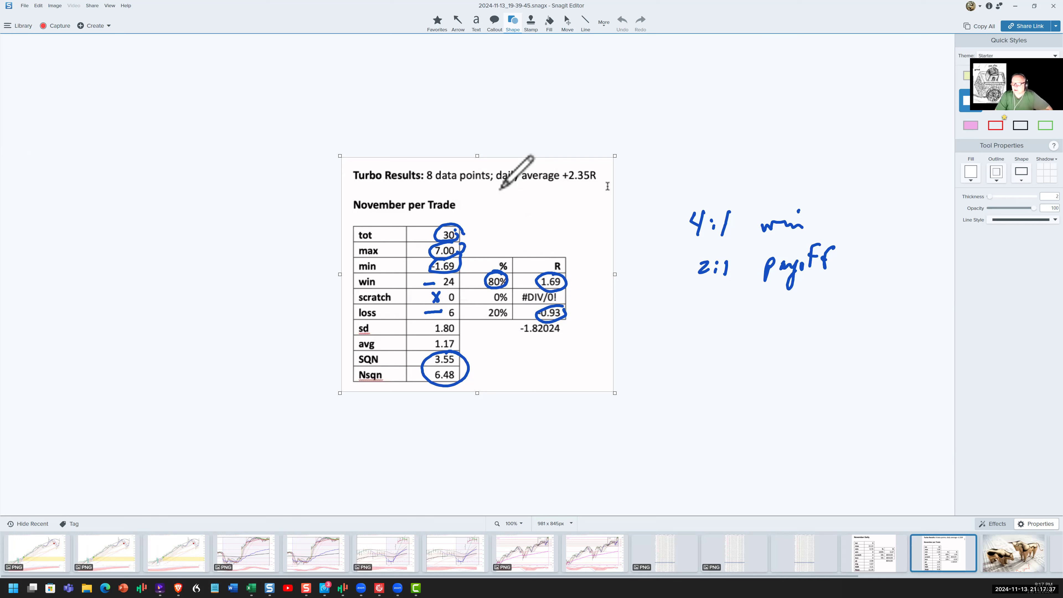
{"action": "left_click_drag", "start_coordinate": [500, 188], "coordinate": [550, 186]}
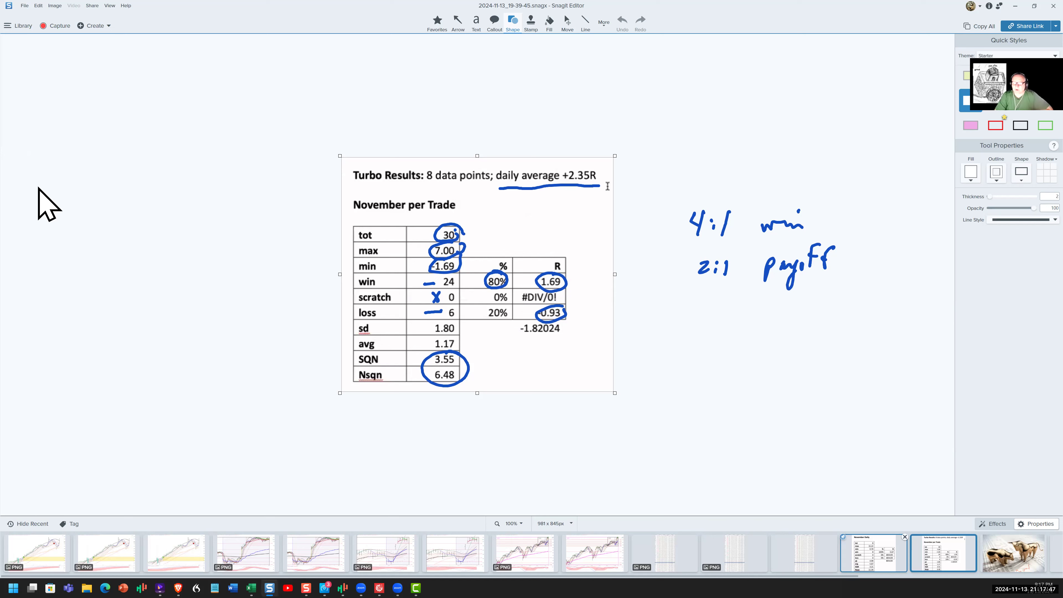
{"action": "key", "text": "ctrl+shift+Tab"}
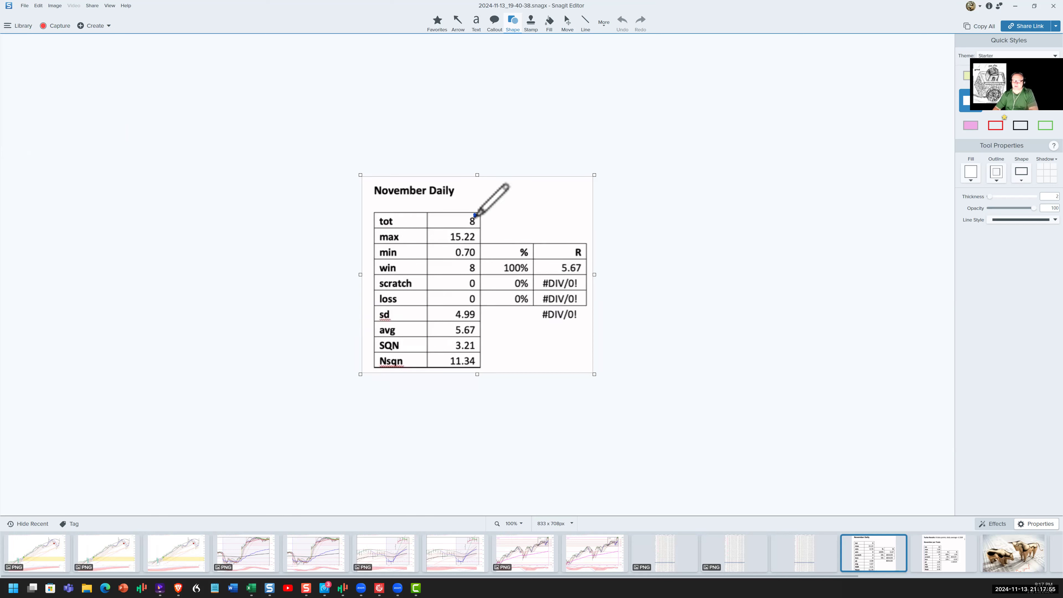
On November Daily, circle tot 8 and max 15.22, and mark the avg value 5.67
{"action": "left_click_drag", "start_coordinate": [475, 215], "coordinate": [455, 231]}
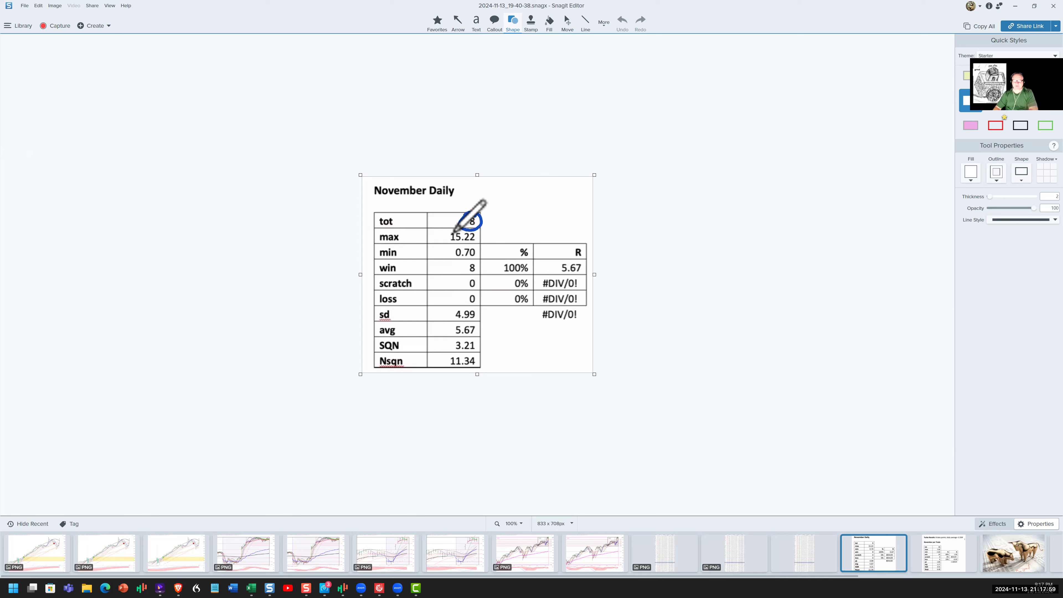
{"action": "left_click_drag", "start_coordinate": [455, 231], "coordinate": [460, 243]}
{"action": "left_click_drag", "start_coordinate": [477, 243], "coordinate": [477, 244]}
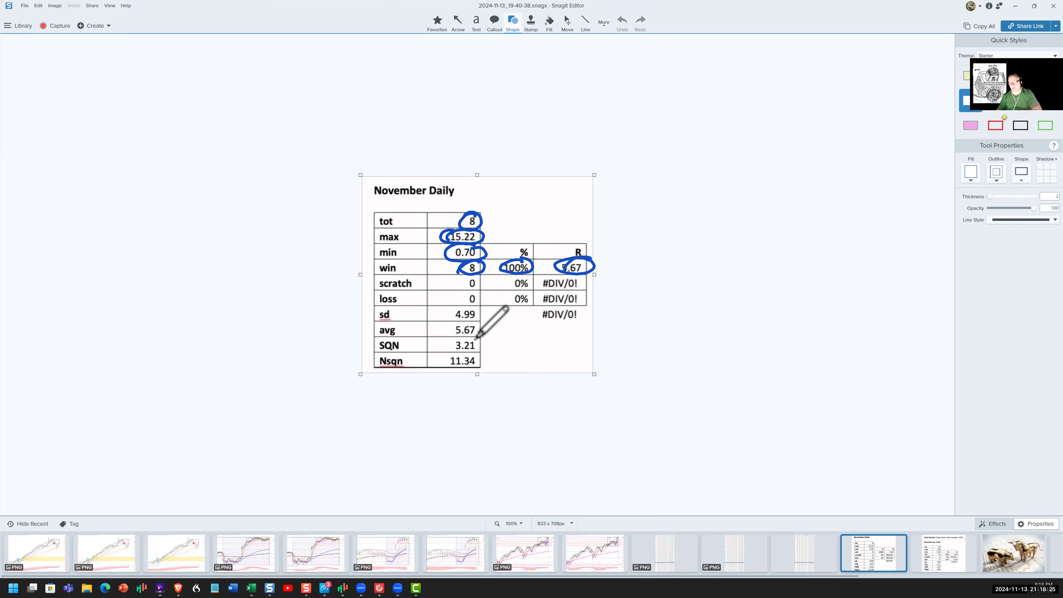
{"action": "left_click_drag", "start_coordinate": [470, 333], "coordinate": [475, 337]}
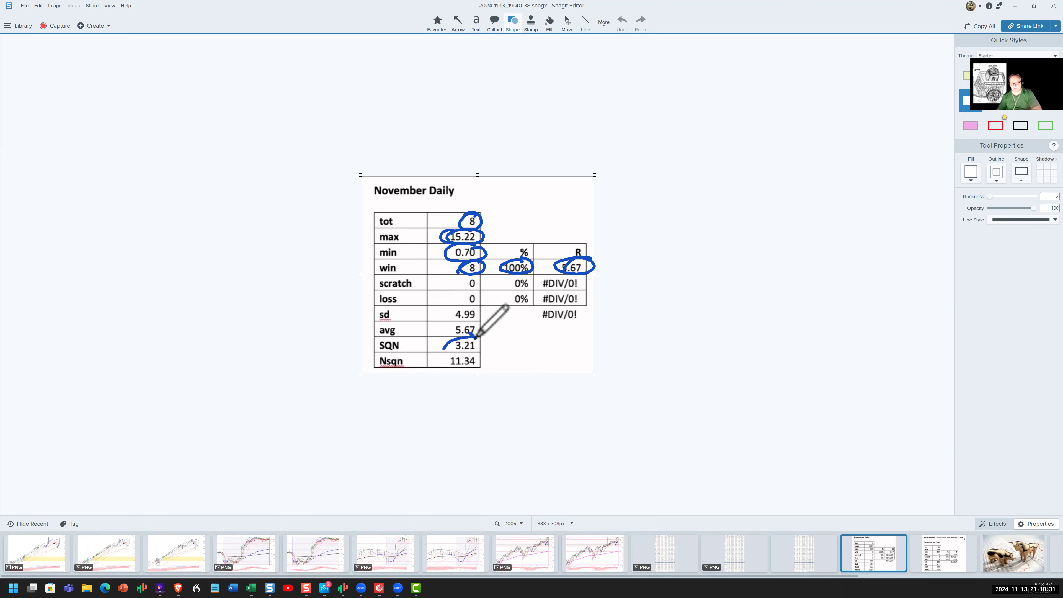
Tick the SQN and Nsqn rows, circle Nsqn 11.34, and go back to Turbo Results
{"action": "left_click_drag", "start_coordinate": [409, 346], "coordinate": [426, 340]}
{"action": "left_click_drag", "start_coordinate": [414, 360], "coordinate": [435, 348]}
{"action": "left_click_drag", "start_coordinate": [444, 346], "coordinate": [469, 340]}
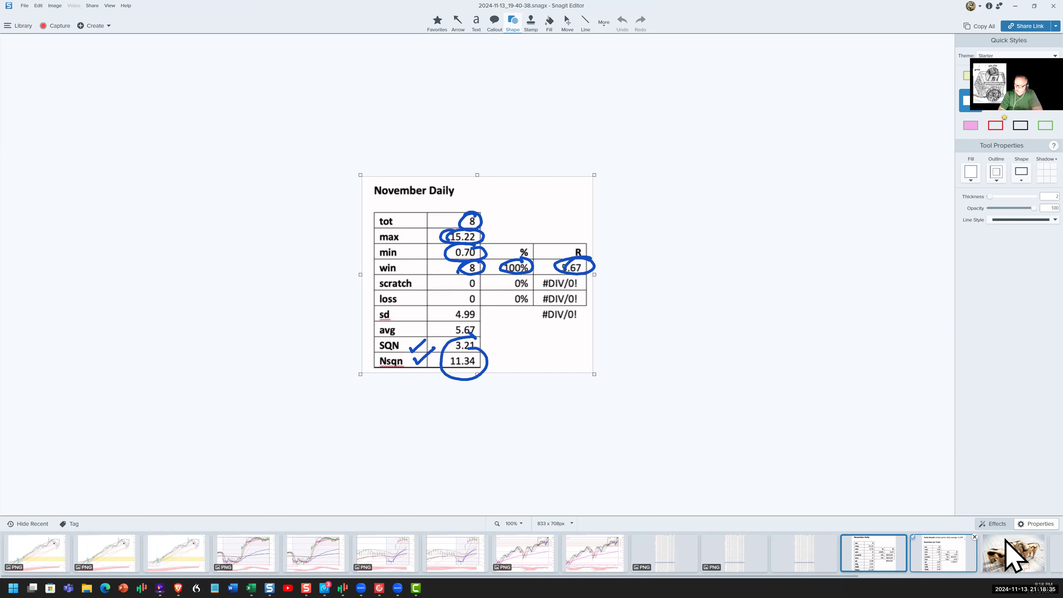
{"action": "left_click", "coordinate": [944, 553]}
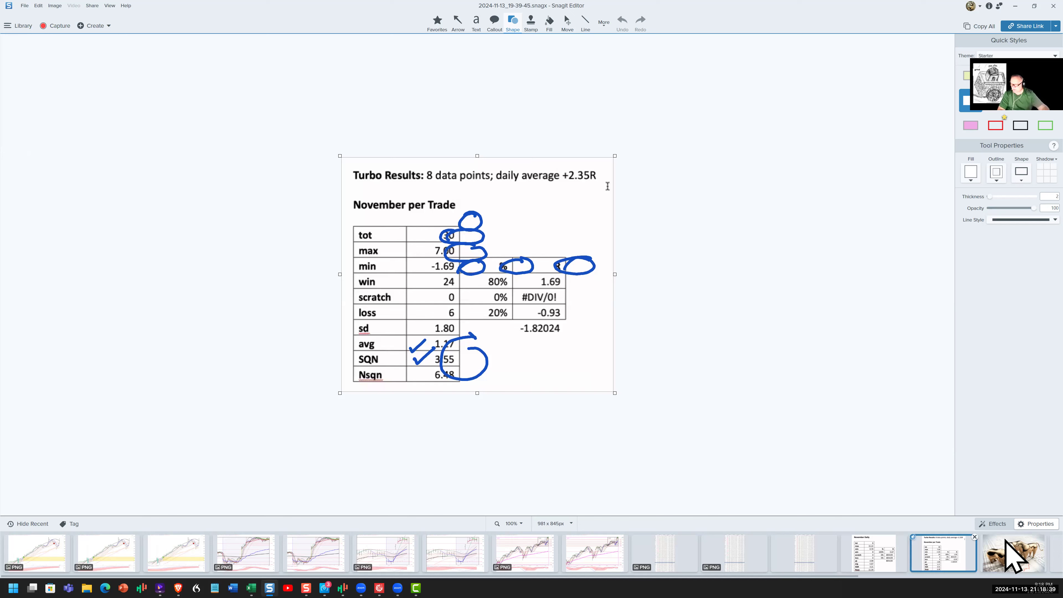
Open the days and weeks trading stats table and clear its existing blue ink
{"action": "left_click", "coordinate": [1009, 555]}
{"action": "left_click", "coordinate": [1009, 555]}
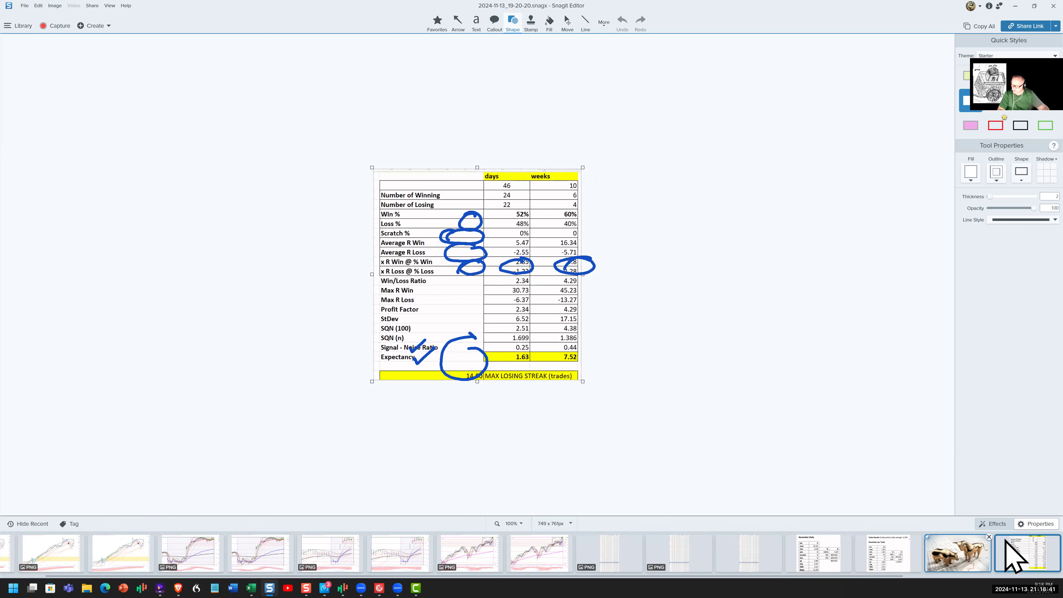
{"action": "left_click", "coordinate": [1007, 544]}
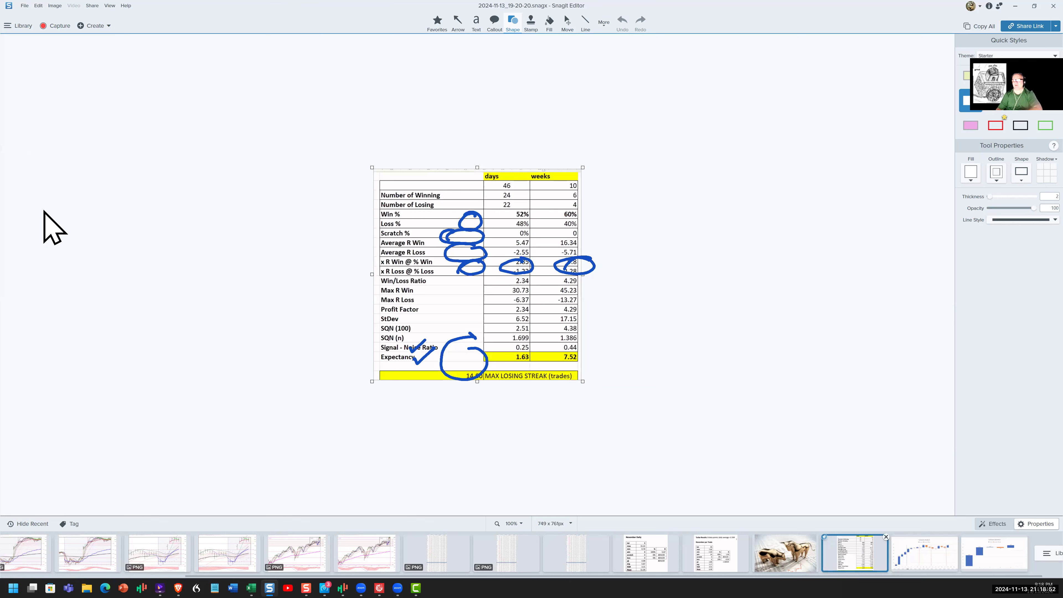
{"action": "key", "text": "Escape"}
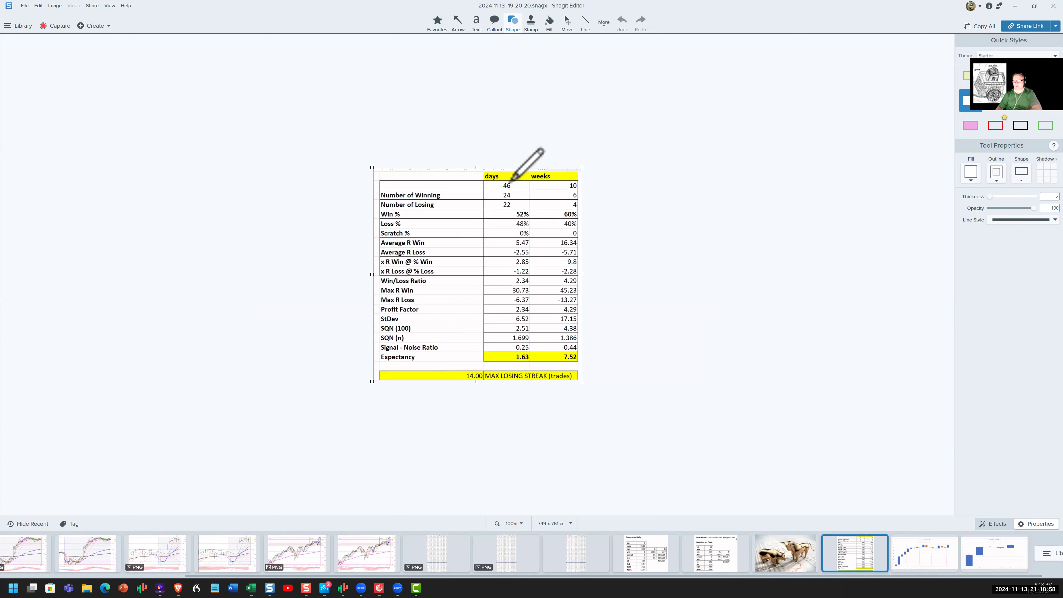
Circle the 46 days and 10 weeks counts, mark 24 winning days, and bracket the days win/loss percentages and average R
{"action": "mouse_move", "coordinate": [499, 191]}
{"action": "left_mouse_down"}
{"action": "mouse_move", "coordinate": [511, 180]}
{"action": "mouse_move", "coordinate": [500, 187]}
{"action": "left_mouse_up"}
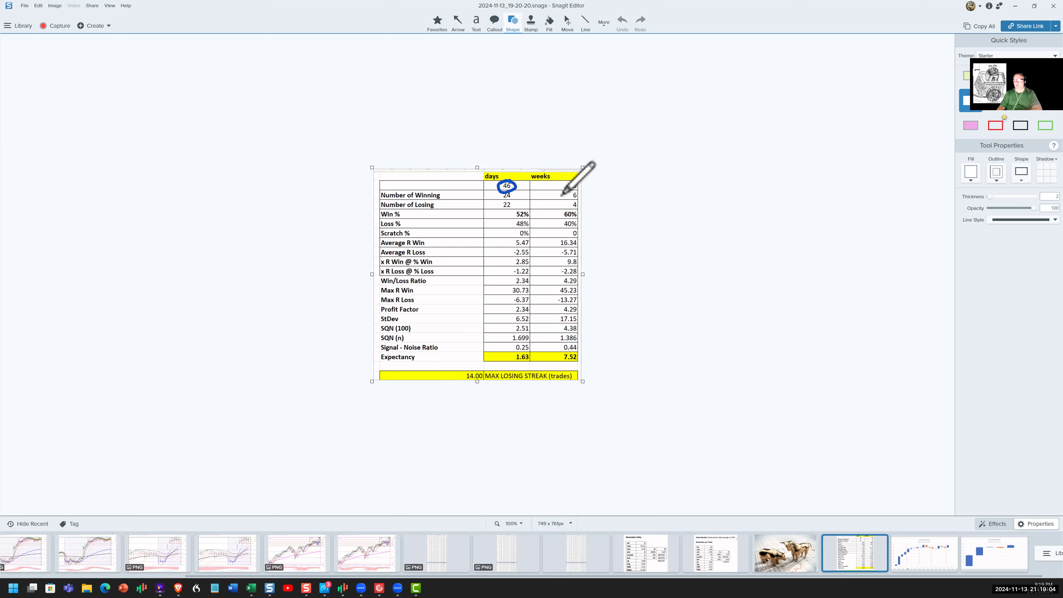
{"action": "left_click_drag", "start_coordinate": [577, 180], "coordinate": [579, 182]}
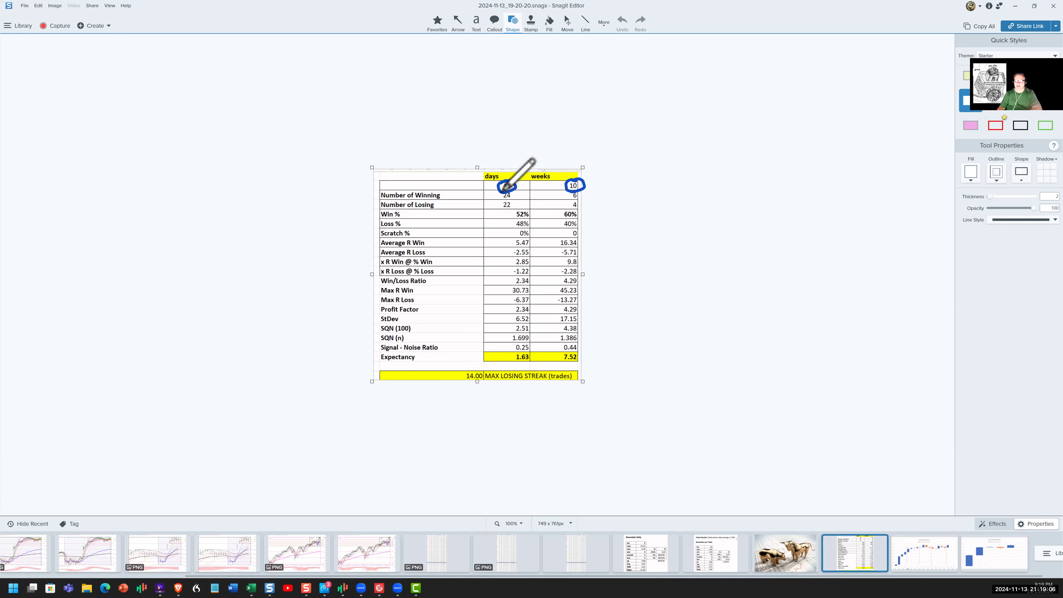
{"action": "left_click_drag", "start_coordinate": [494, 198], "coordinate": [496, 204]}
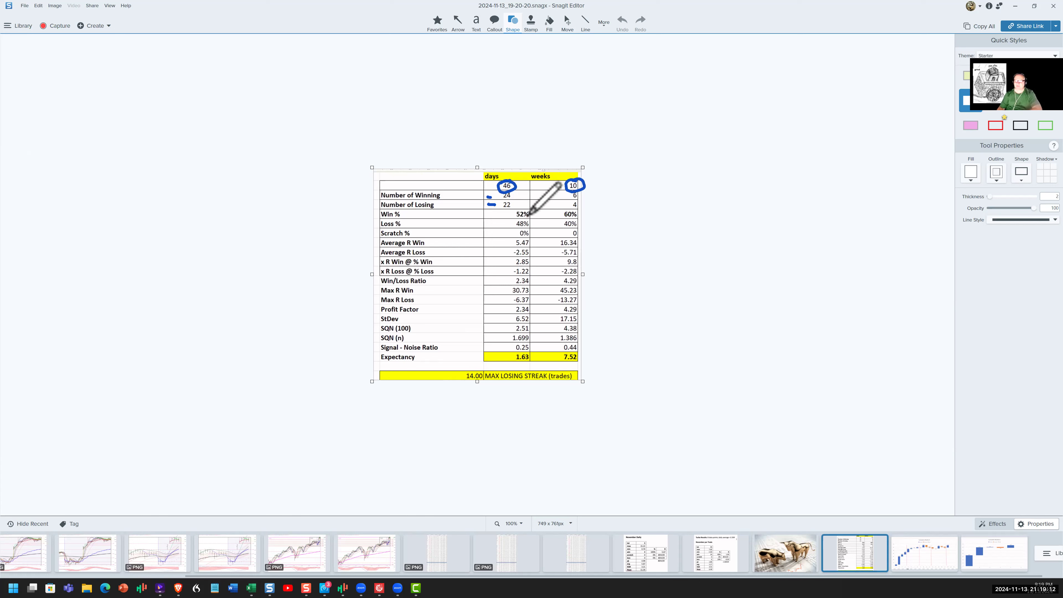
{"action": "left_click_drag", "start_coordinate": [501, 213], "coordinate": [494, 228]}
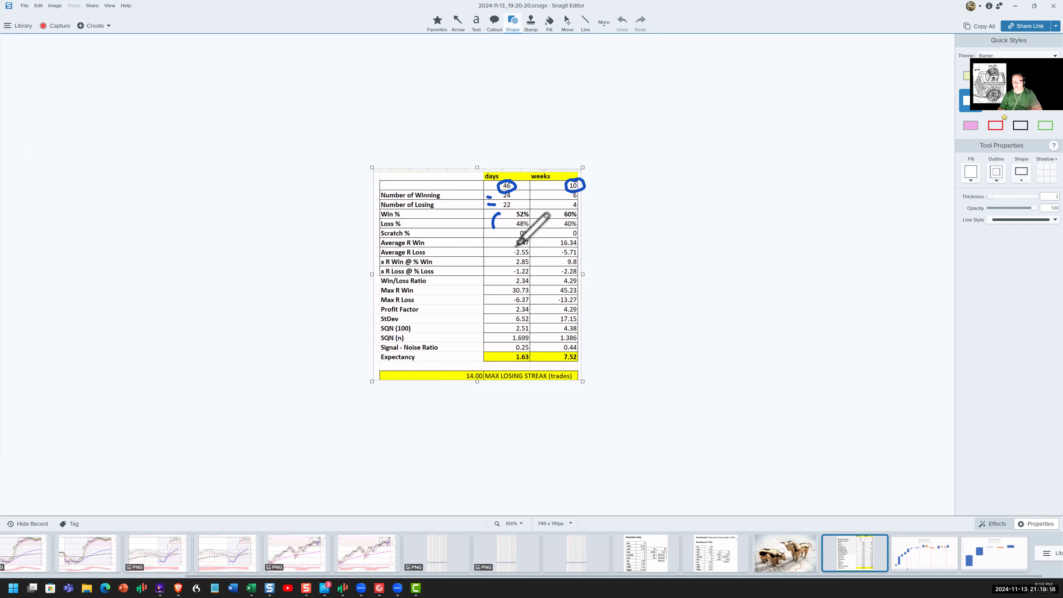
{"action": "left_click_drag", "start_coordinate": [503, 242], "coordinate": [507, 253]}
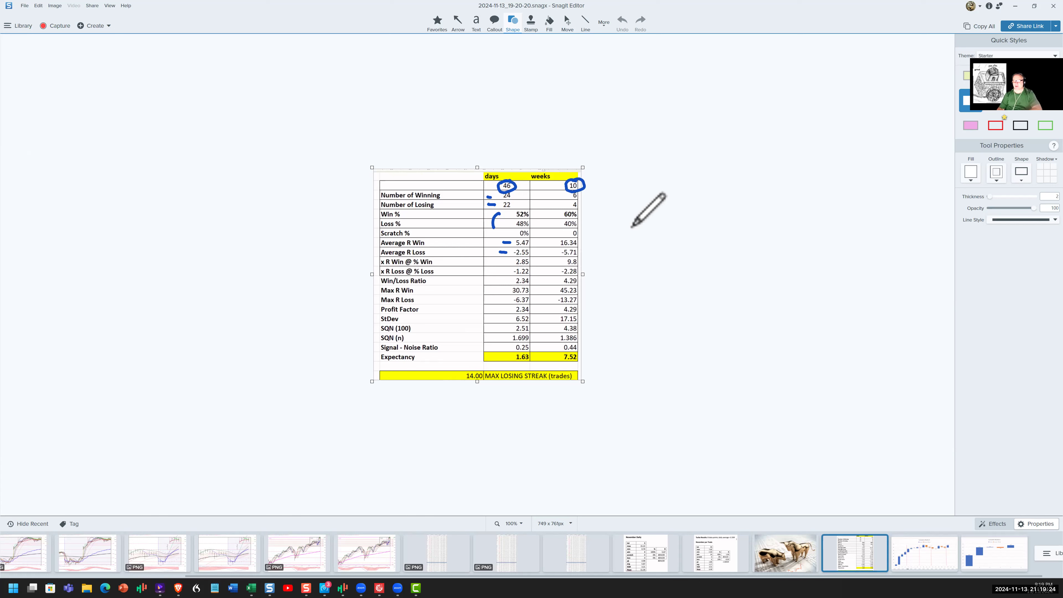
Handwrite '50/50' and '2:1' to the right of the stats table
{"action": "left_click_drag", "start_coordinate": [637, 197], "coordinate": [626, 212]}
{"action": "left_click_drag", "start_coordinate": [643, 198], "coordinate": [644, 198]}
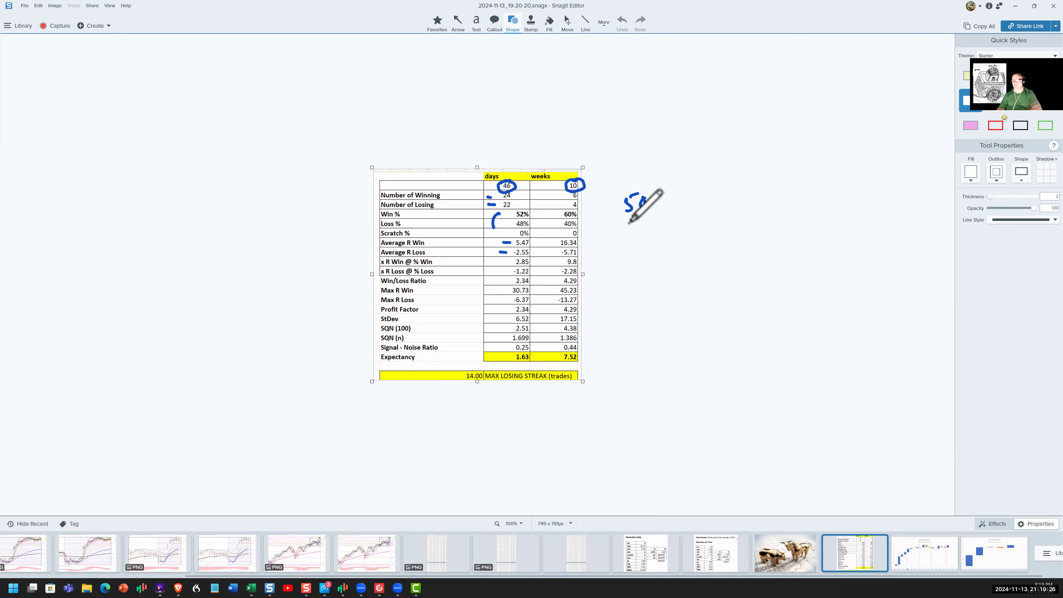
{"action": "mouse_move", "coordinate": [666, 189]}
{"action": "left_mouse_down"}
{"action": "mouse_move", "coordinate": [641, 224]}
{"action": "mouse_move", "coordinate": [673, 200]}
{"action": "left_mouse_up"}
{"action": "left_click", "coordinate": [667, 202]}
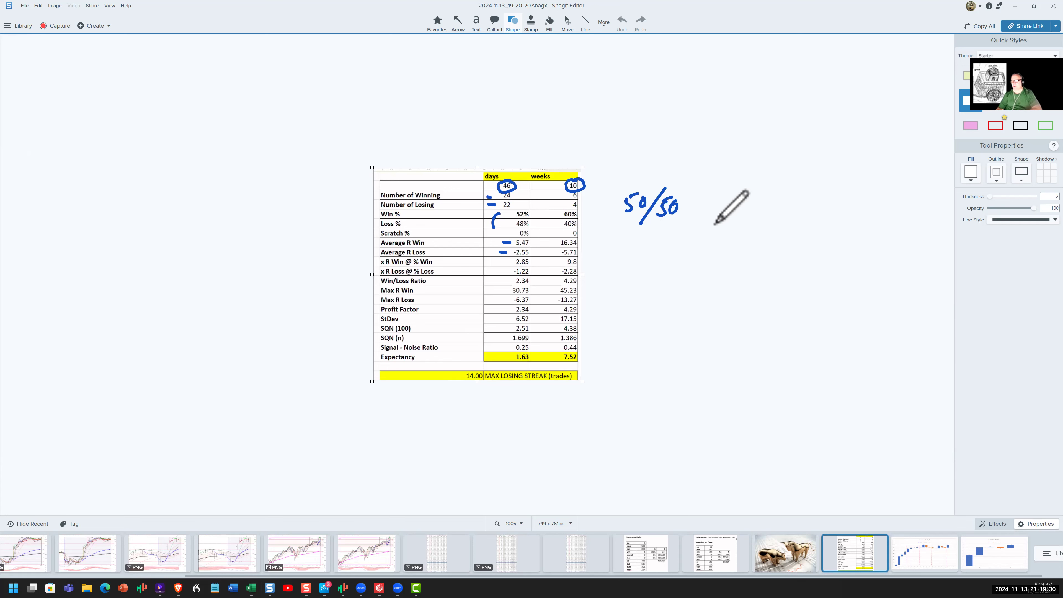
{"action": "left_click", "coordinate": [736, 199]}
{"action": "left_click", "coordinate": [736, 208]}
{"action": "left_click_drag", "start_coordinate": [721, 198], "coordinate": [745, 212]}
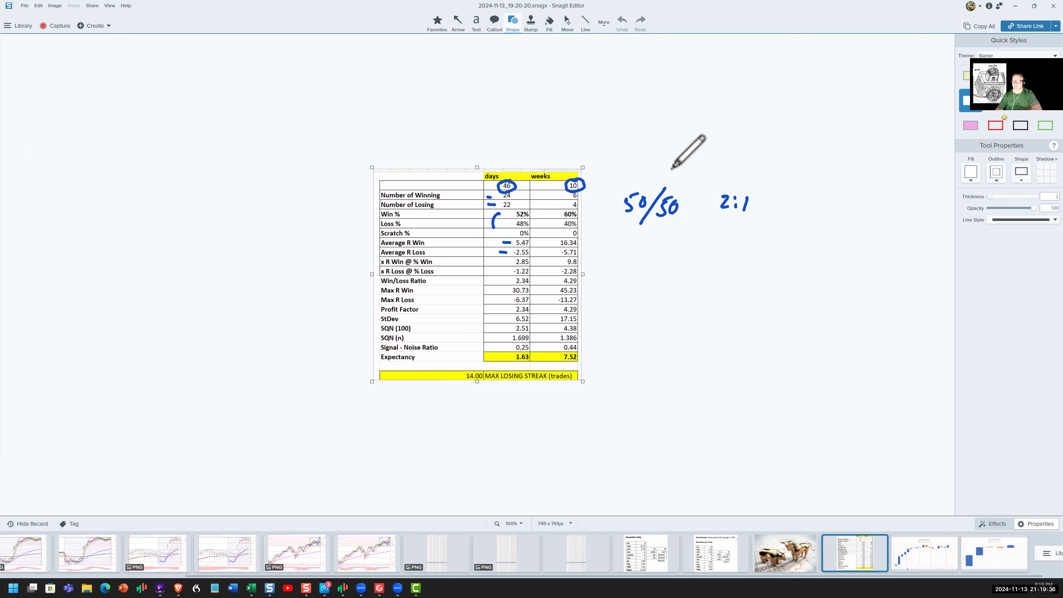
Write an underlined 'daily' heading above the 50/50 and 2:1 notes
{"action": "left_click_drag", "start_coordinate": [677, 165], "coordinate": [676, 150]}
{"action": "left_click_drag", "start_coordinate": [688, 164], "coordinate": [691, 173]}
{"action": "left_click_drag", "start_coordinate": [696, 166], "coordinate": [696, 173]}
{"action": "left_click_drag", "start_coordinate": [700, 150], "coordinate": [700, 171]}
{"action": "left_click_drag", "start_coordinate": [702, 162], "coordinate": [706, 183]}
{"action": "left_click_drag", "start_coordinate": [645, 179], "coordinate": [748, 179]}
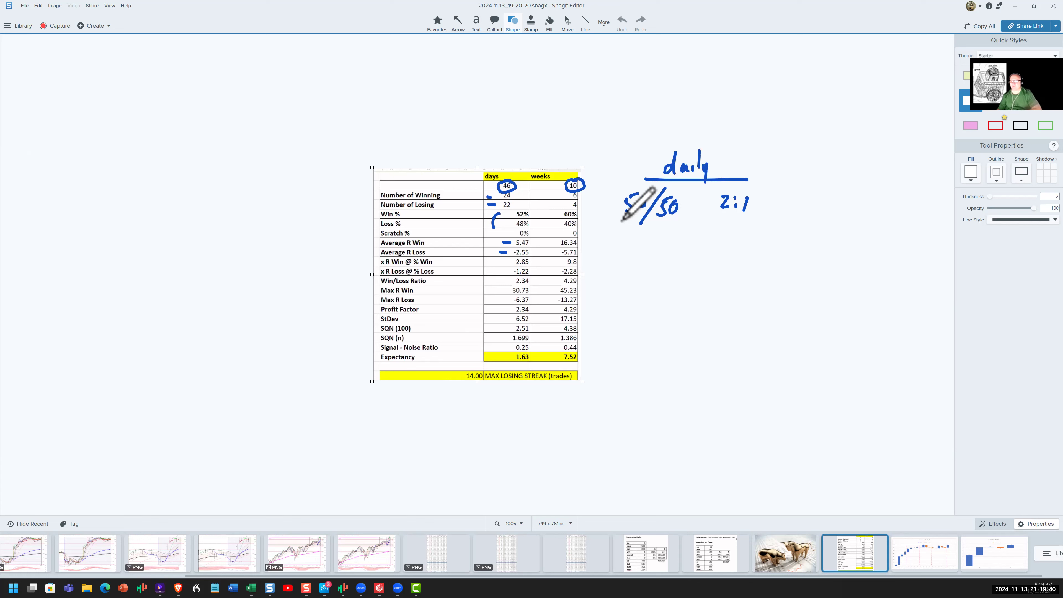
Circle the weeks 60% and 40% values and write 'weekly' with a 3:2 ratio below
{"action": "left_click", "coordinate": [578, 209]}
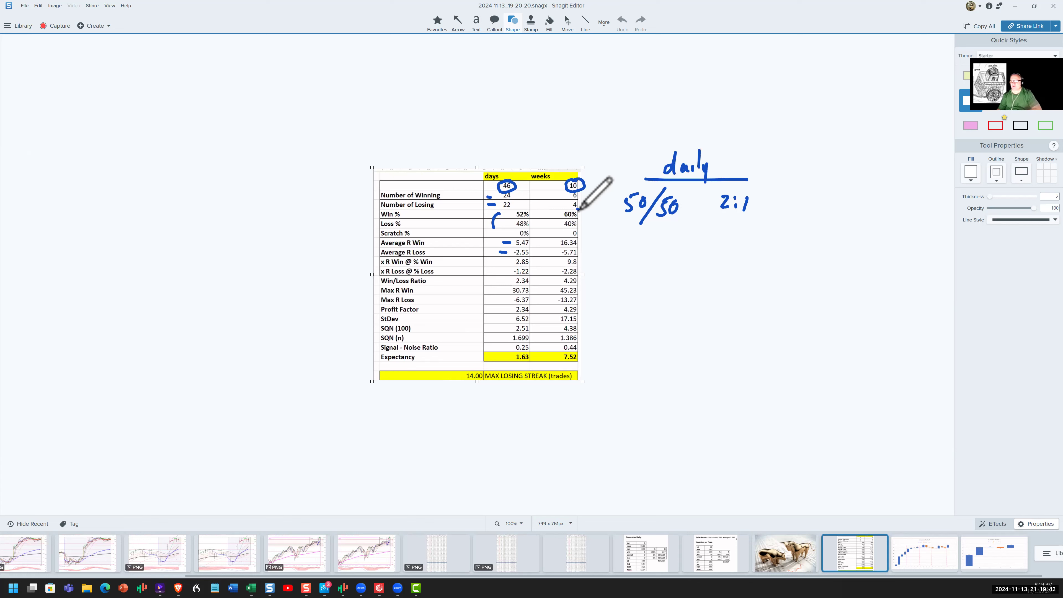
{"action": "mouse_move", "coordinate": [578, 209]}
{"action": "left_mouse_down"}
{"action": "mouse_move", "coordinate": [557, 223]}
{"action": "mouse_move", "coordinate": [573, 191]}
{"action": "left_mouse_up"}
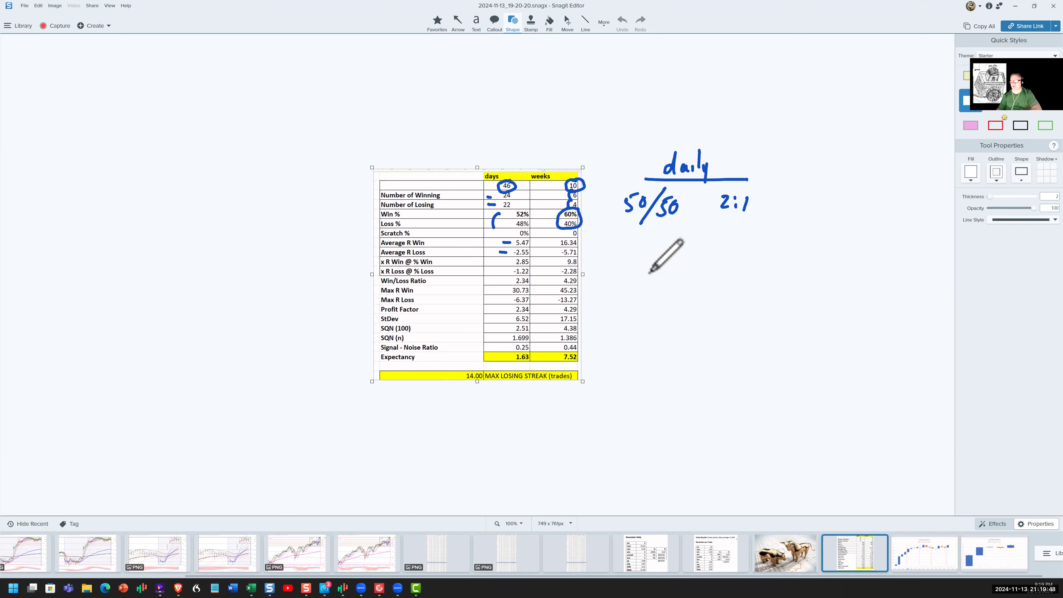
{"action": "left_click_drag", "start_coordinate": [654, 266], "coordinate": [710, 287]}
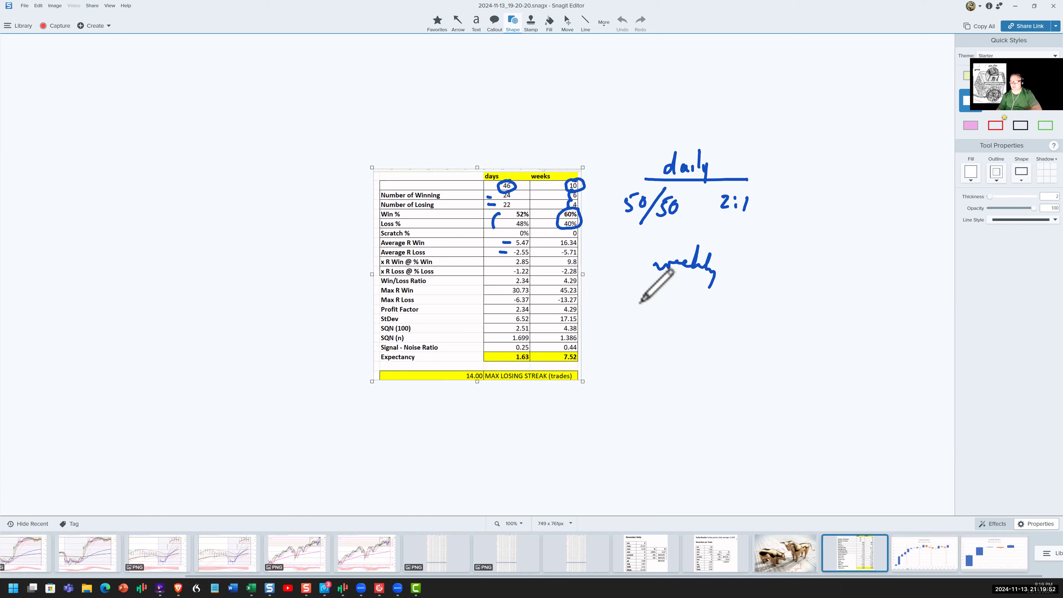
{"action": "left_click_drag", "start_coordinate": [638, 302], "coordinate": [639, 317]}
{"action": "left_click", "coordinate": [648, 303]}
{"action": "left_click", "coordinate": [648, 312]}
{"action": "left_click_drag", "start_coordinate": [659, 303], "coordinate": [671, 314]}
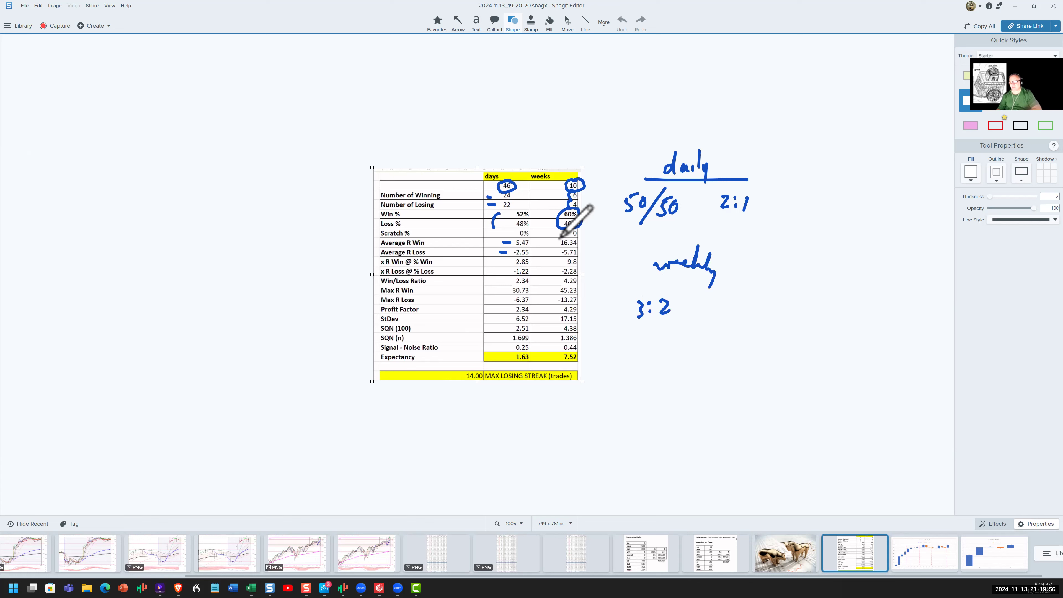
Bracket the weeks average R, underline 'weekly' with 3:1, circle the notes, and move to the Cumulative Weekly R chart
{"action": "left_click_drag", "start_coordinate": [559, 237], "coordinate": [558, 263]}
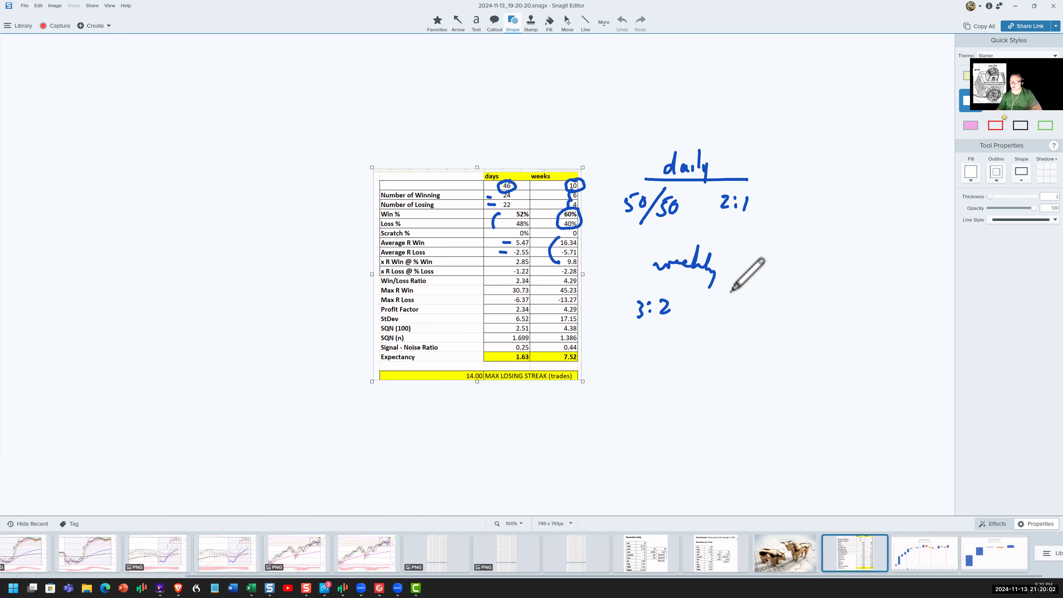
{"action": "left_click_drag", "start_coordinate": [646, 283], "coordinate": [759, 279]}
{"action": "left_click_drag", "start_coordinate": [728, 289], "coordinate": [730, 310]}
{"action": "left_click_drag", "start_coordinate": [748, 295], "coordinate": [747, 302]}
{"action": "left_click_drag", "start_coordinate": [756, 292], "coordinate": [755, 302]}
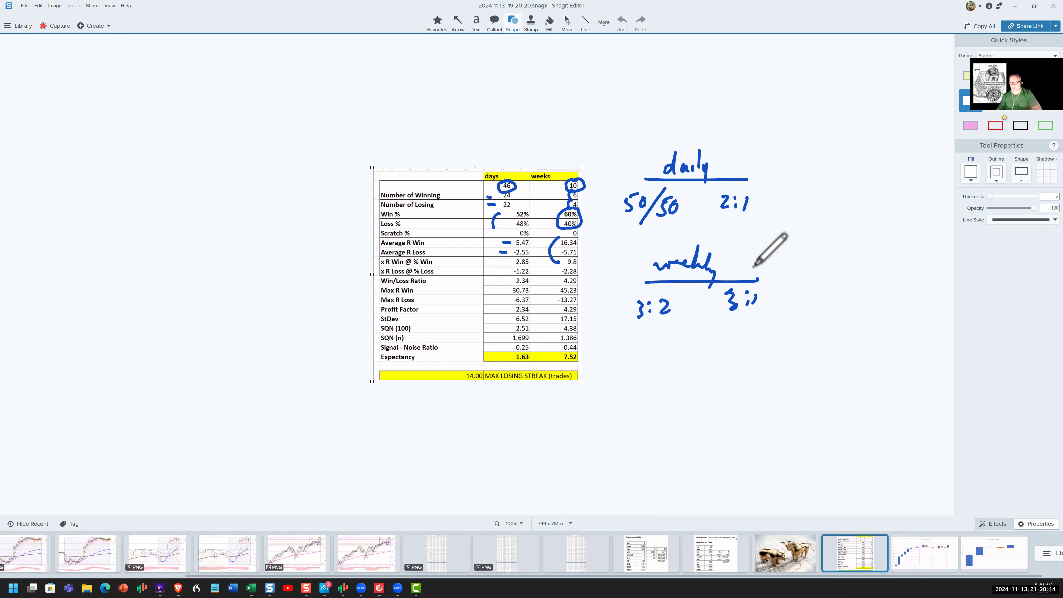
{"action": "left_click_drag", "start_coordinate": [705, 238], "coordinate": [708, 244]}
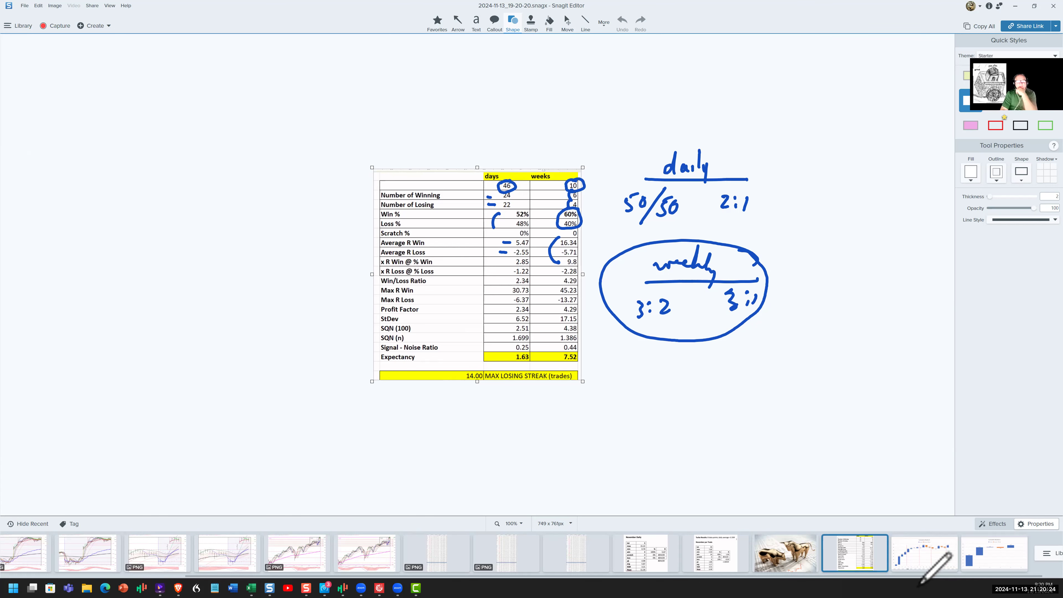
{"action": "key", "text": "Right"}
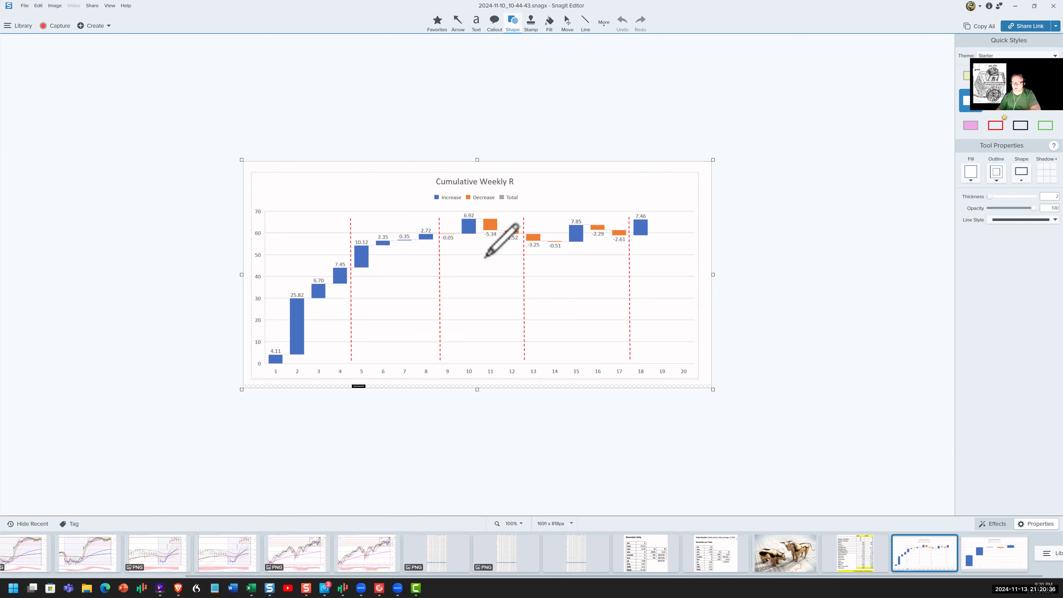
Loop around bars 11–17, mark beside the 7.46 bar, and draw a rising curve ending in an upward arrow
{"action": "left_click_drag", "start_coordinate": [485, 257], "coordinate": [483, 258]}
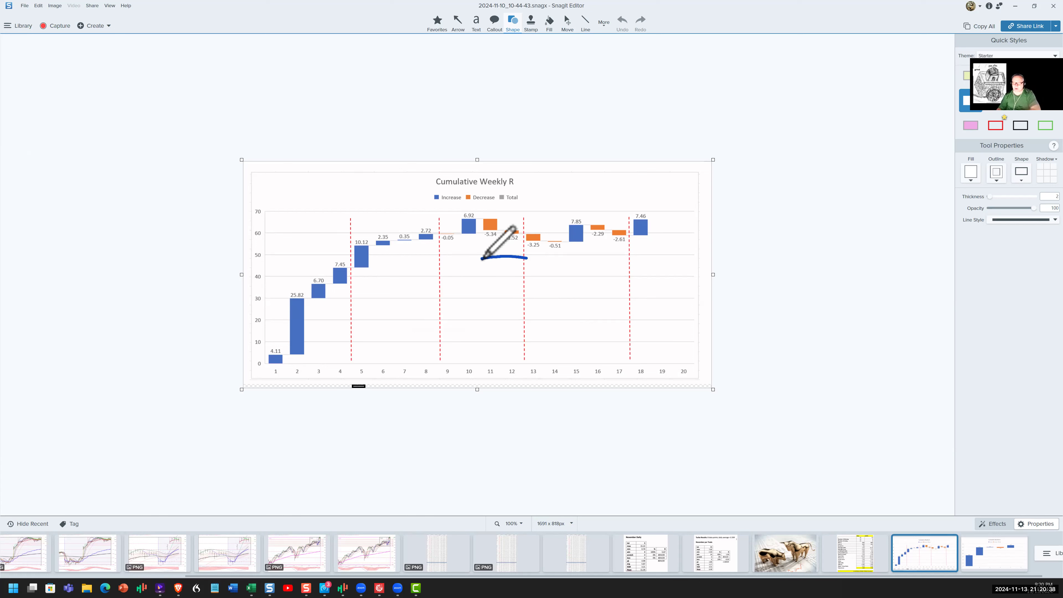
{"action": "mouse_move", "coordinate": [527, 258]}
{"action": "left_mouse_down"}
{"action": "mouse_move", "coordinate": [547, 210]}
{"action": "mouse_move", "coordinate": [483, 264]}
{"action": "mouse_move", "coordinate": [636, 235]}
{"action": "left_mouse_up"}
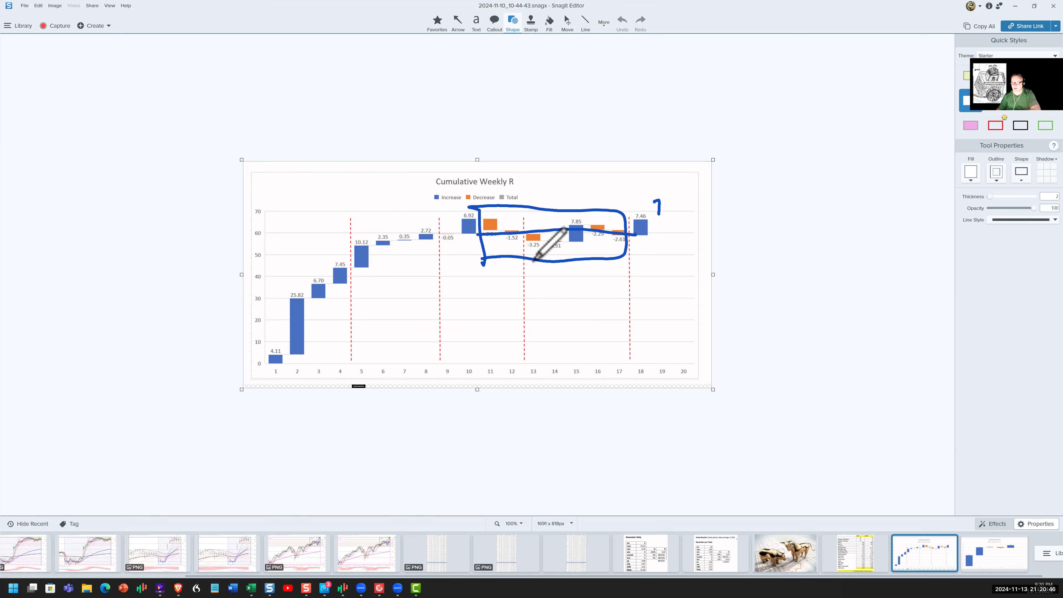
{"action": "left_click_drag", "start_coordinate": [654, 201], "coordinate": [659, 218]}
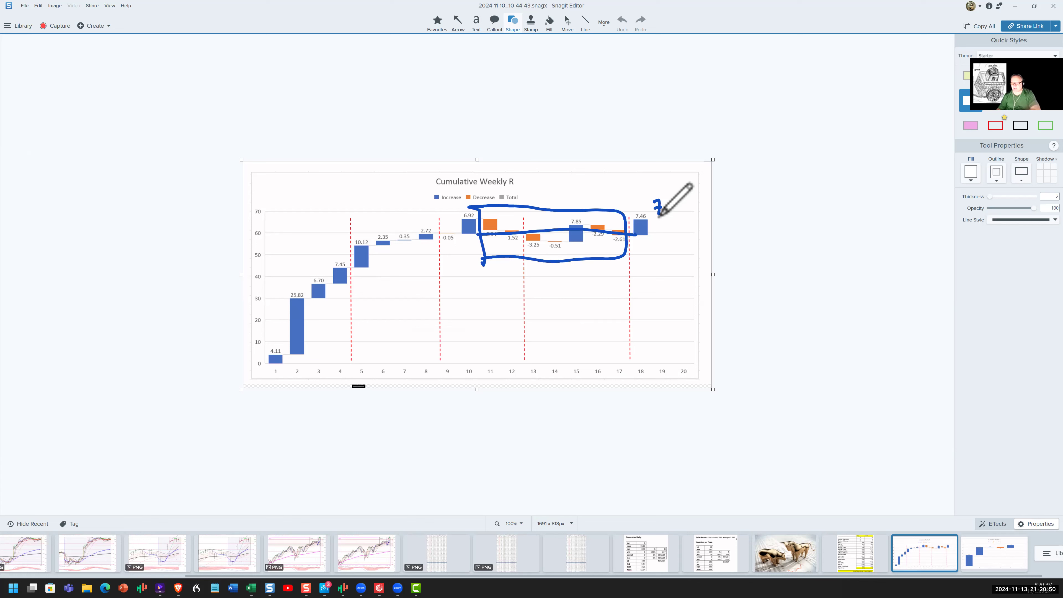
{"action": "left_click_drag", "start_coordinate": [658, 197], "coordinate": [667, 215]}
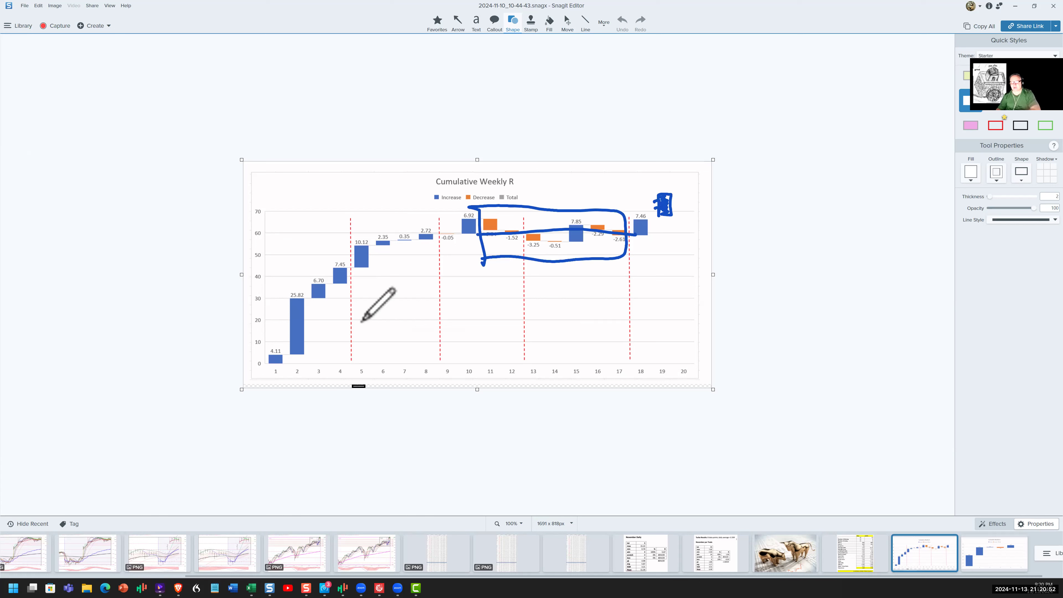
{"action": "left_click_drag", "start_coordinate": [319, 337], "coordinate": [475, 250]}
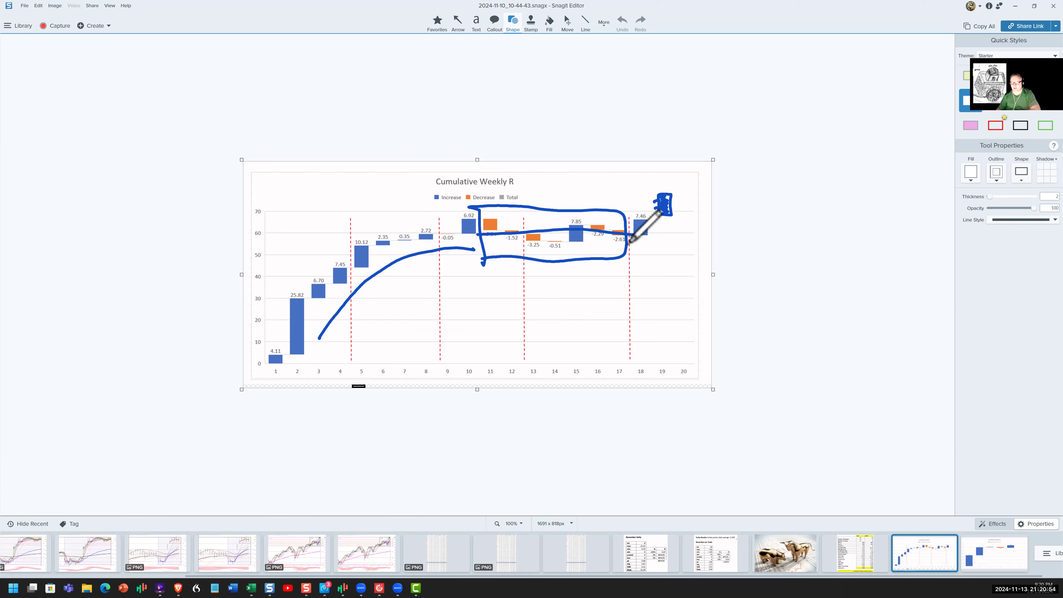
{"action": "left_click_drag", "start_coordinate": [630, 244], "coordinate": [706, 170]}
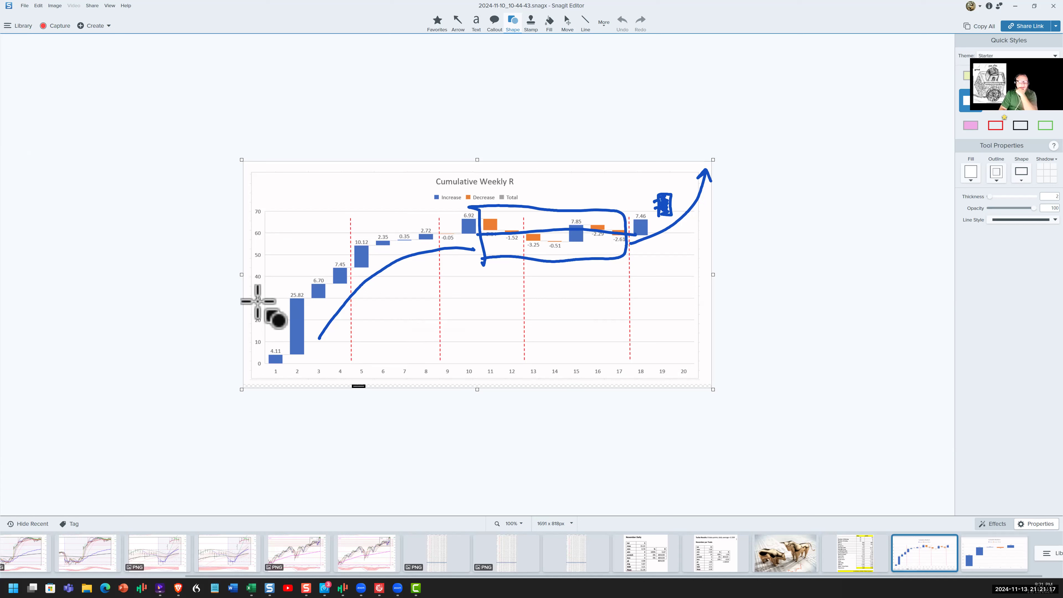
Open the af3.png stock table capture and clear the leftover ink
{"action": "left_click", "coordinate": [578, 561]}
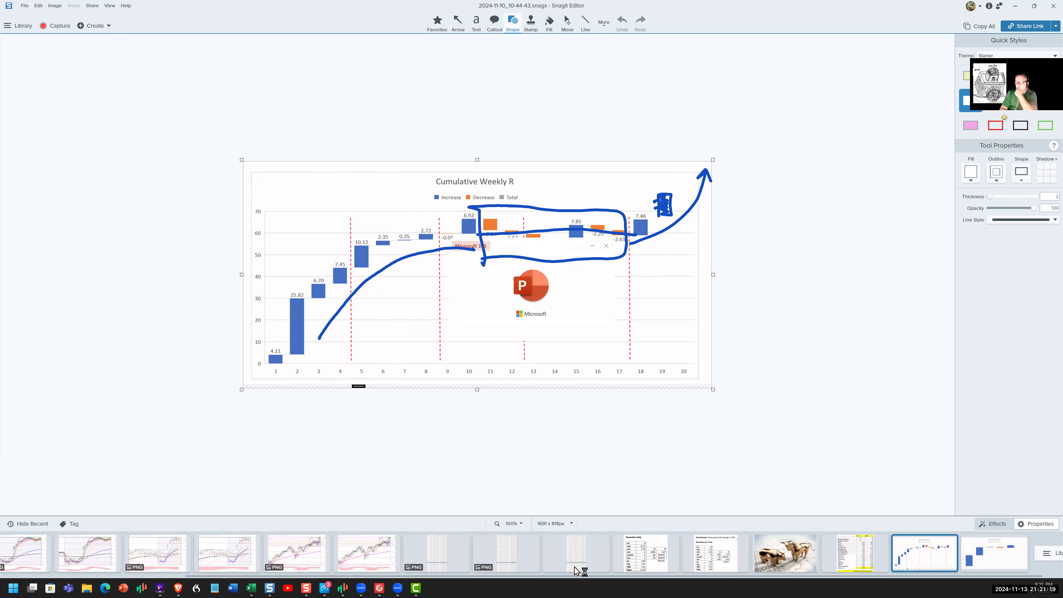
{"action": "left_click", "coordinate": [437, 549]}
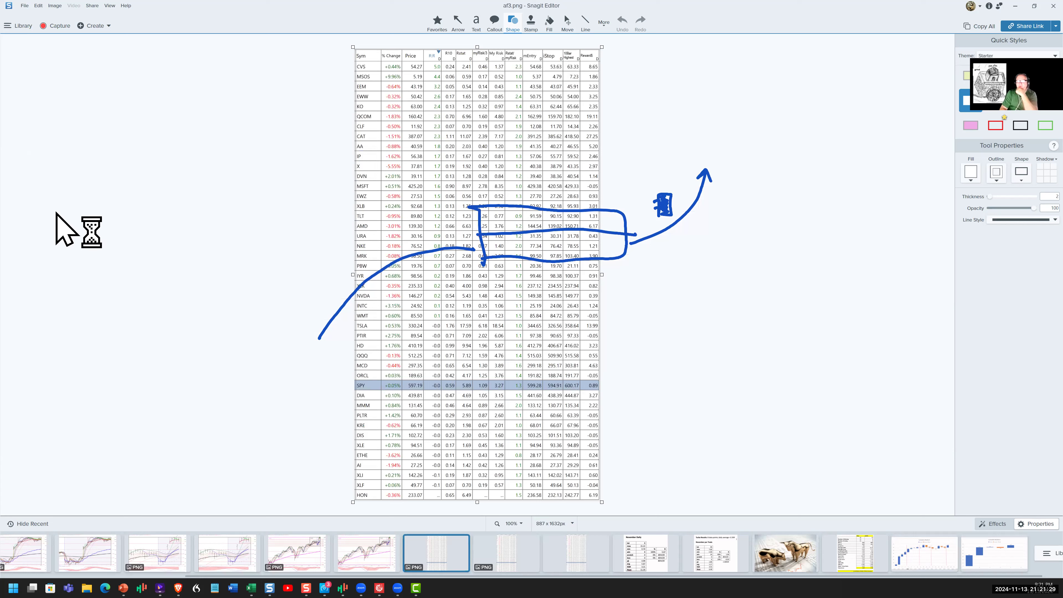
{"action": "key", "text": "Escape"}
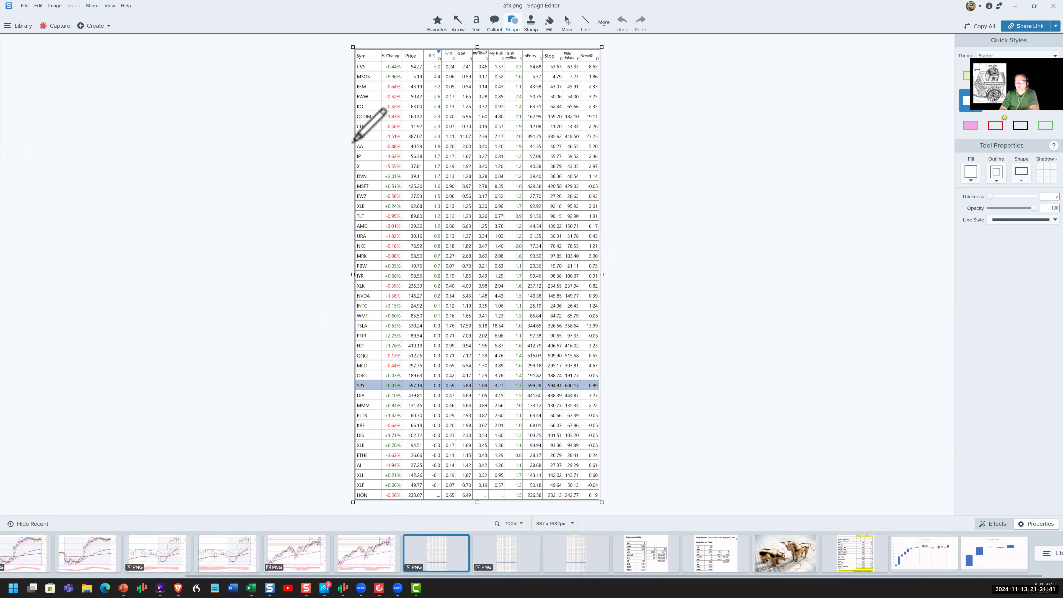
Underline the CAT row, bracket the CLF, CAT and AA rows, and point an arrow at SPY
{"action": "left_click_drag", "start_coordinate": [352, 141], "coordinate": [418, 143]}
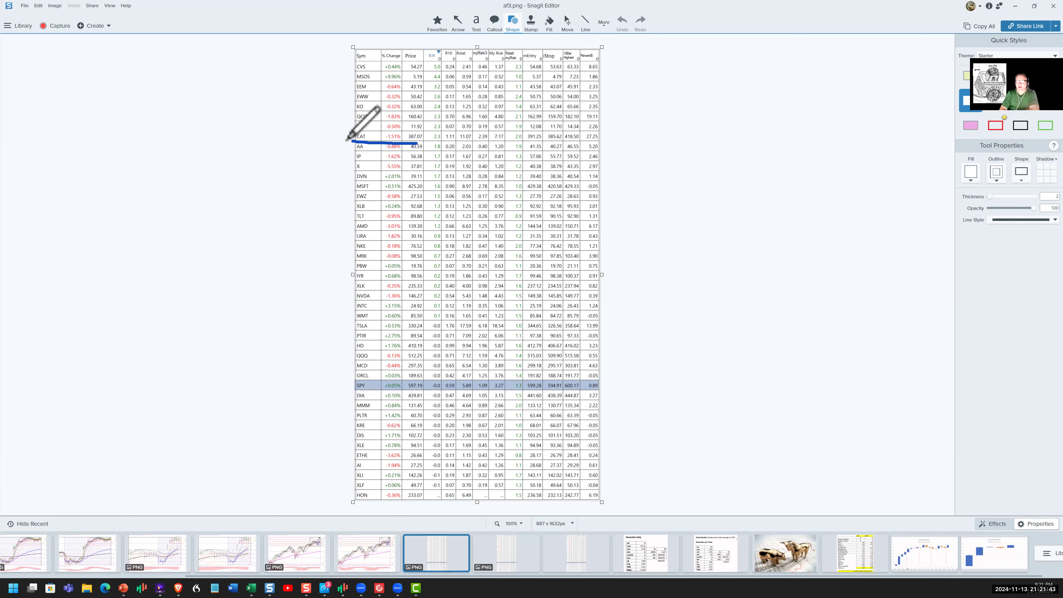
{"action": "mouse_move", "coordinate": [347, 137]}
{"action": "left_mouse_down"}
{"action": "mouse_move", "coordinate": [353, 150]}
{"action": "mouse_move", "coordinate": [347, 87]}
{"action": "mouse_move", "coordinate": [352, 96]}
{"action": "left_mouse_up"}
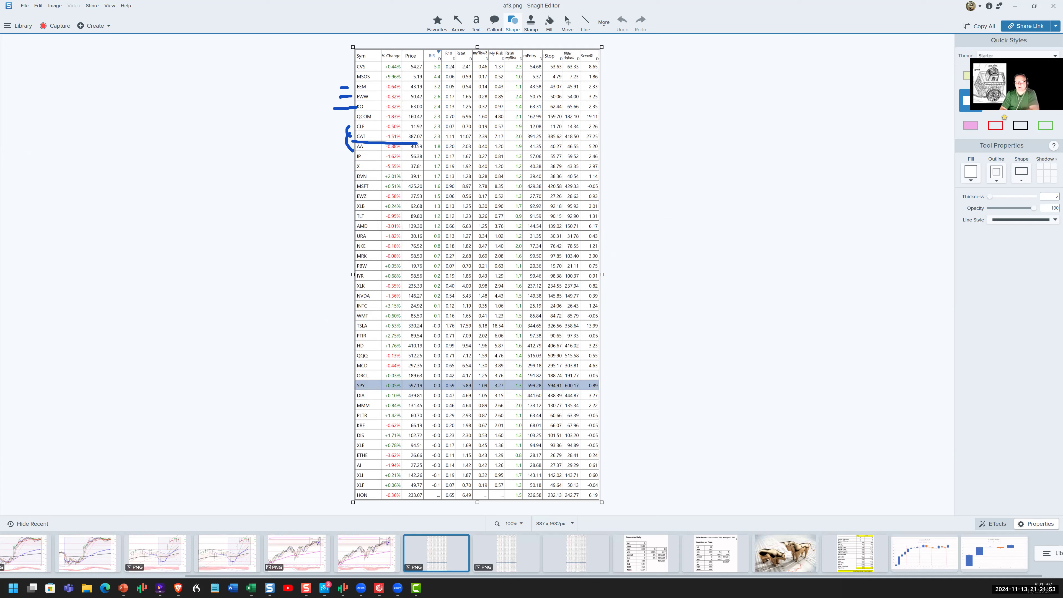
{"action": "left_click_drag", "start_coordinate": [298, 390], "coordinate": [346, 386]}
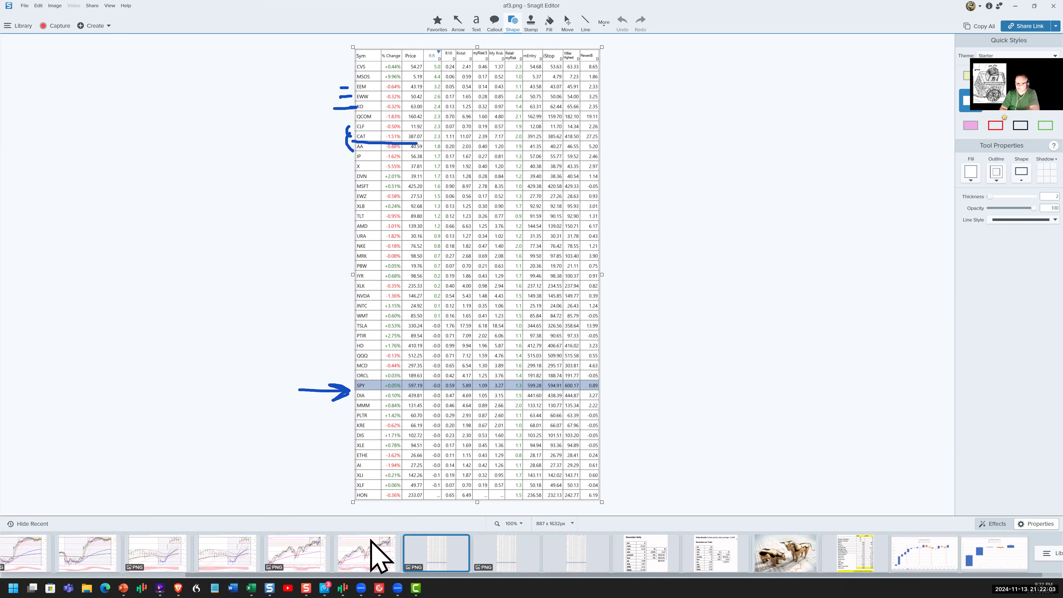
{"action": "scroll", "coordinate": [908, 555], "scroll_direction": "down", "scroll_amount": 1}
{"action": "scroll", "coordinate": [108, 551], "scroll_direction": "up", "scroll_amount": 4}
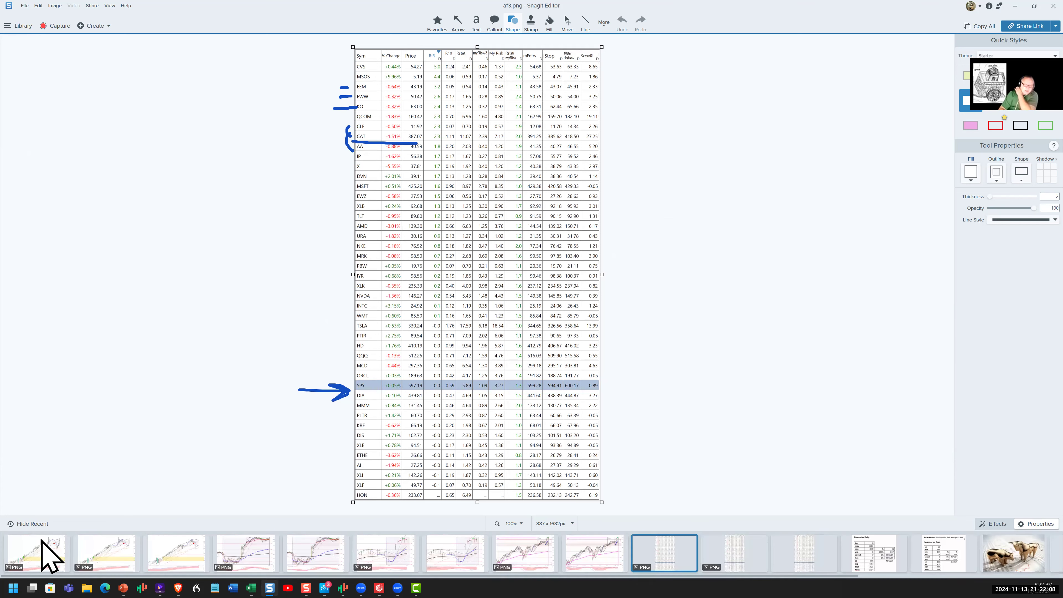
{"action": "mouse_move", "coordinate": [41, 540]}
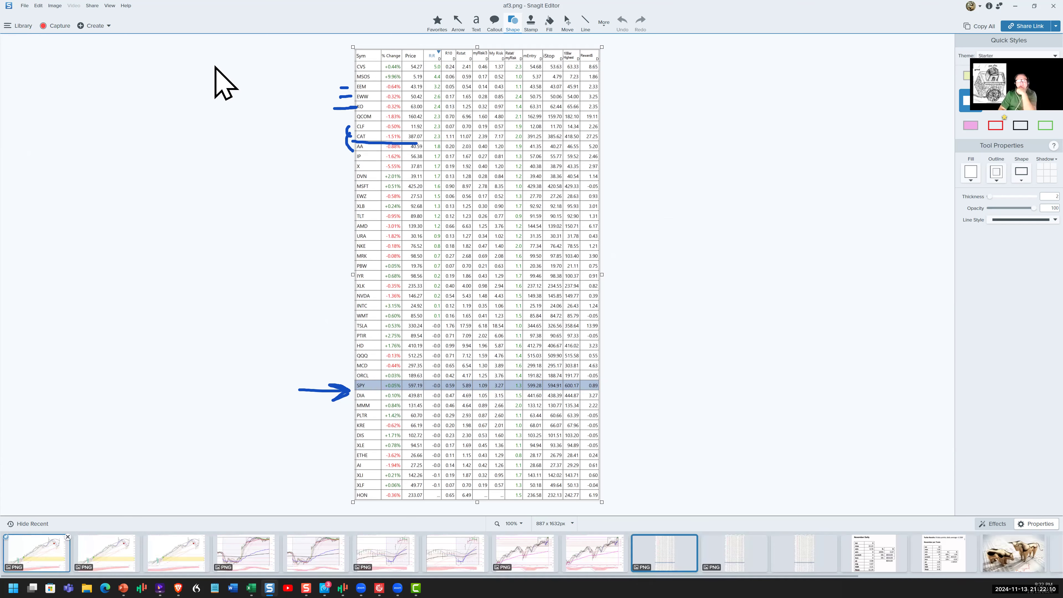
On the cleared DIS 10-minute chart, draw a morning curve, a breakout line, and down arrows at the cyan box and green circle
{"action": "key", "text": "Home"}
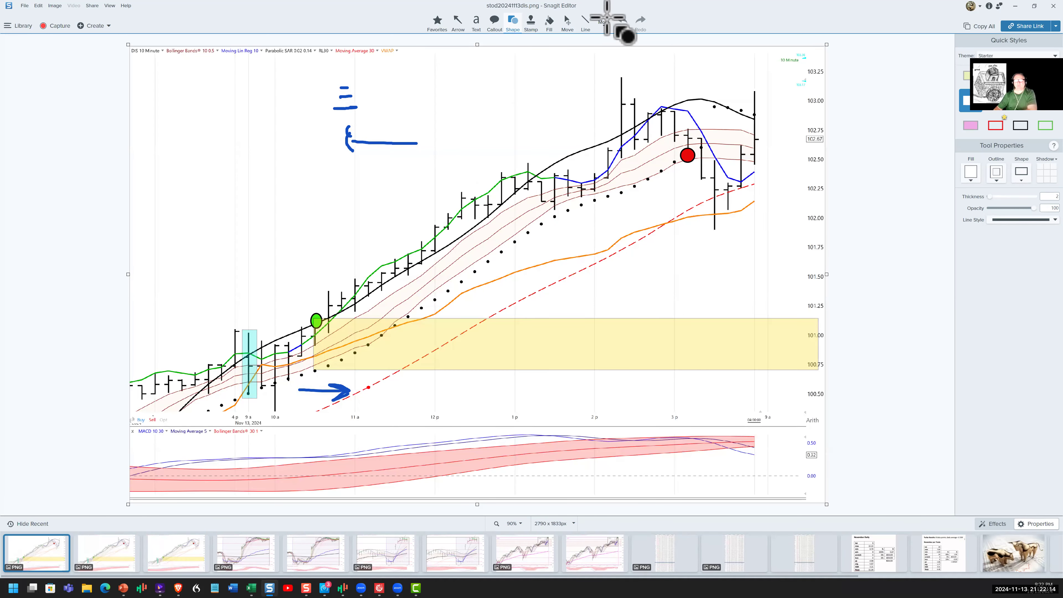
{"action": "left_click", "coordinate": [622, 21]}
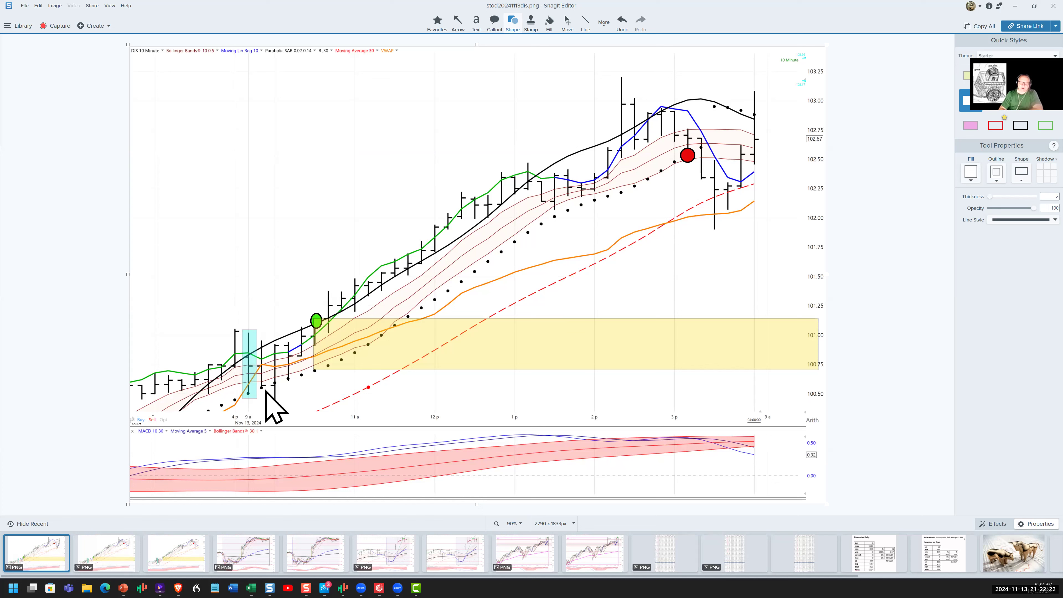
{"action": "left_click_drag", "start_coordinate": [243, 384], "coordinate": [315, 355]}
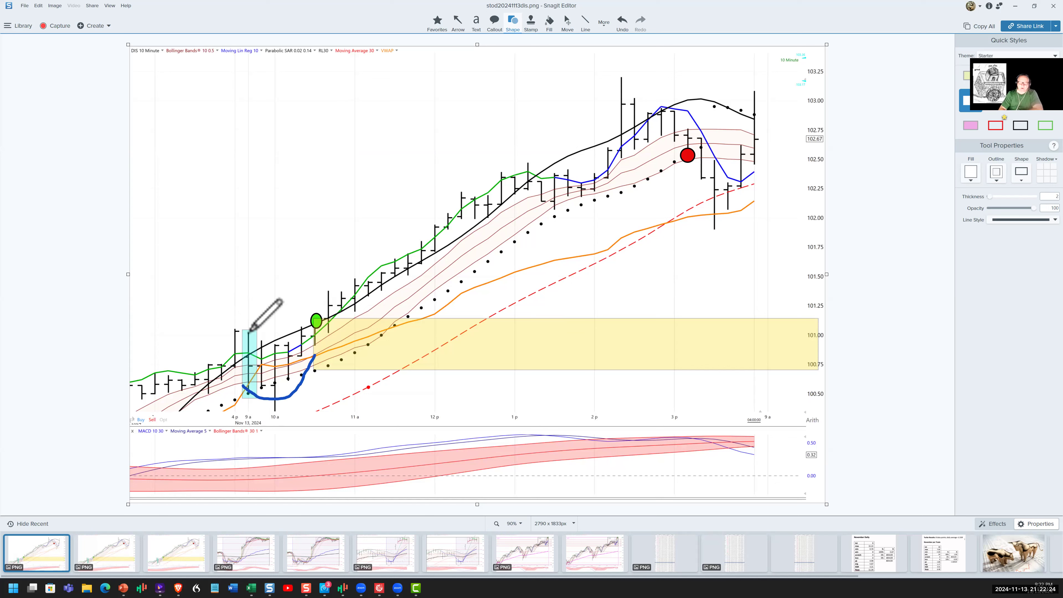
{"action": "left_click_drag", "start_coordinate": [228, 331], "coordinate": [334, 327]}
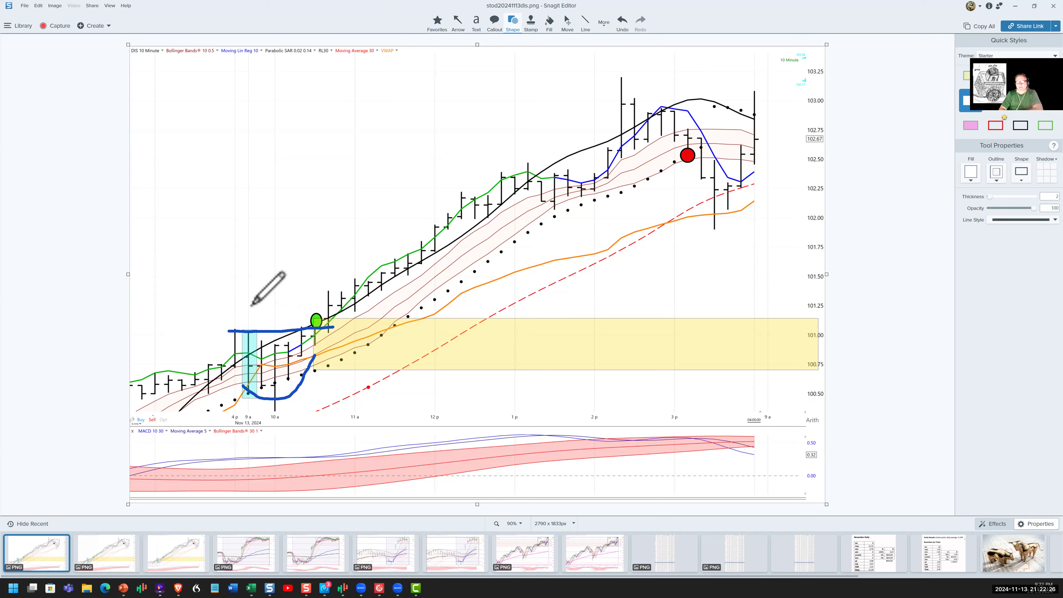
{"action": "left_click_drag", "start_coordinate": [251, 301], "coordinate": [267, 320]}
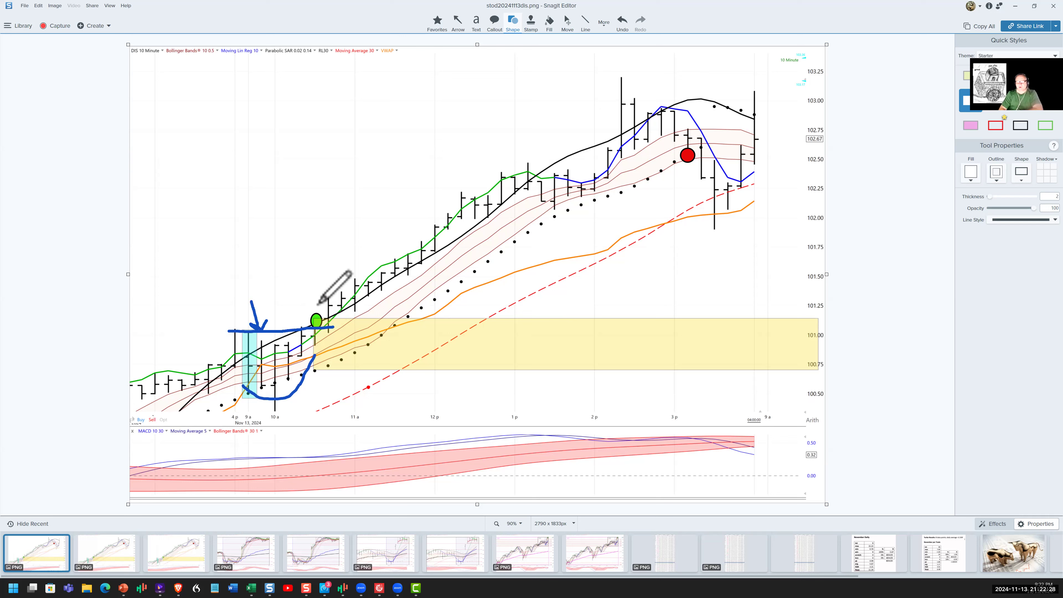
{"action": "left_click_drag", "start_coordinate": [312, 292], "coordinate": [329, 313]}
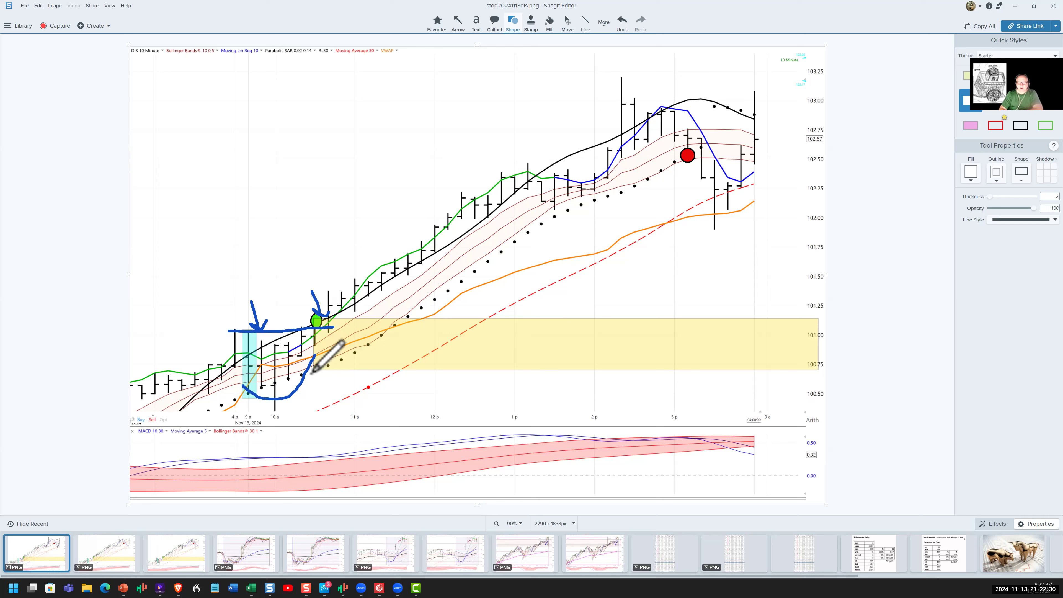
Line the yellow zone's bottom and trace the uptrend to the day's high, bending down to the red dot
{"action": "left_click_drag", "start_coordinate": [308, 370], "coordinate": [378, 370]}
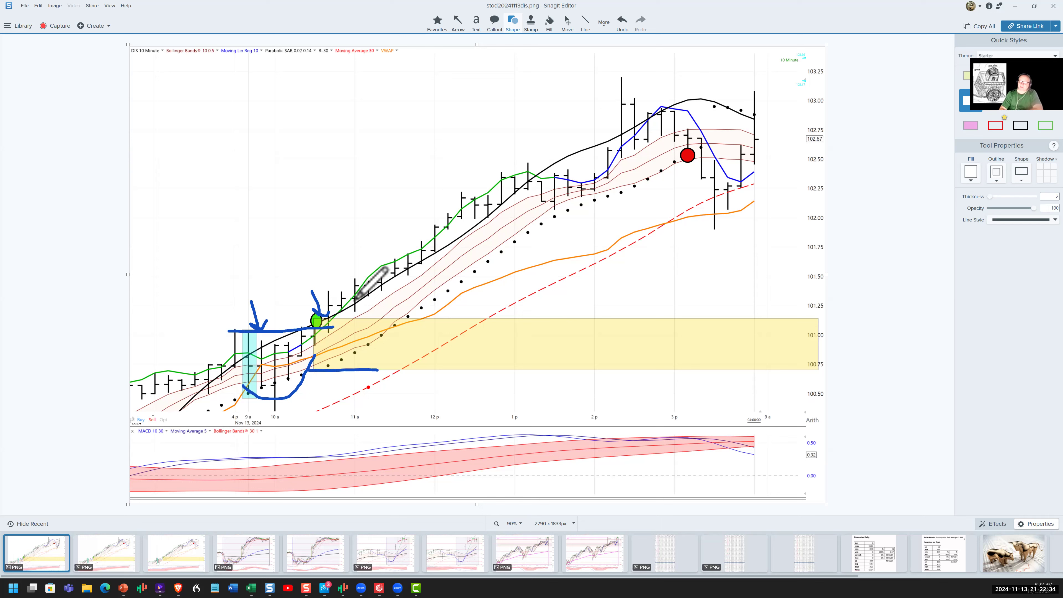
{"action": "left_click_drag", "start_coordinate": [355, 298], "coordinate": [635, 77]}
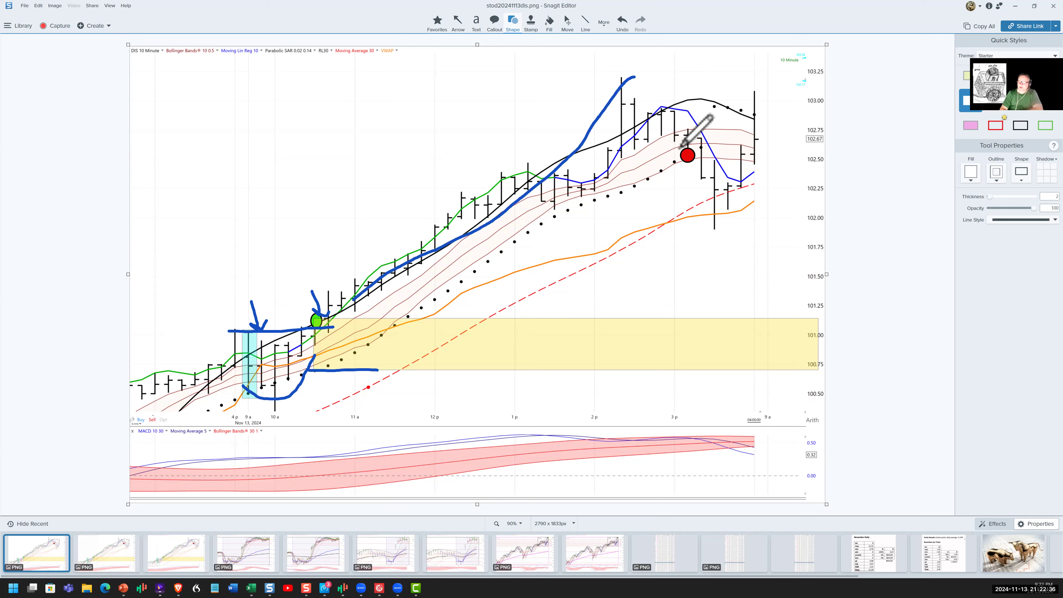
{"action": "left_click_drag", "start_coordinate": [620, 192], "coordinate": [691, 154]}
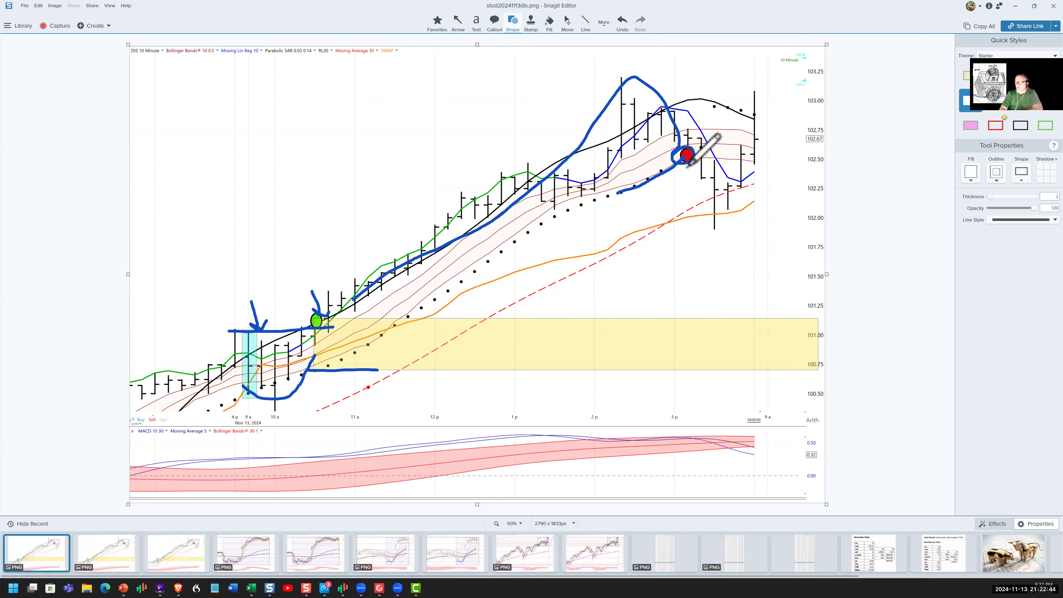
Circle several spots descending from below the red dot into the yellow band
{"action": "left_click_drag", "start_coordinate": [689, 228], "coordinate": [679, 219]}
{"action": "left_click_drag", "start_coordinate": [677, 284], "coordinate": [696, 310]}
{"action": "left_click_drag", "start_coordinate": [692, 319], "coordinate": [697, 312]}
{"action": "left_click_drag", "start_coordinate": [687, 161], "coordinate": [679, 164]}
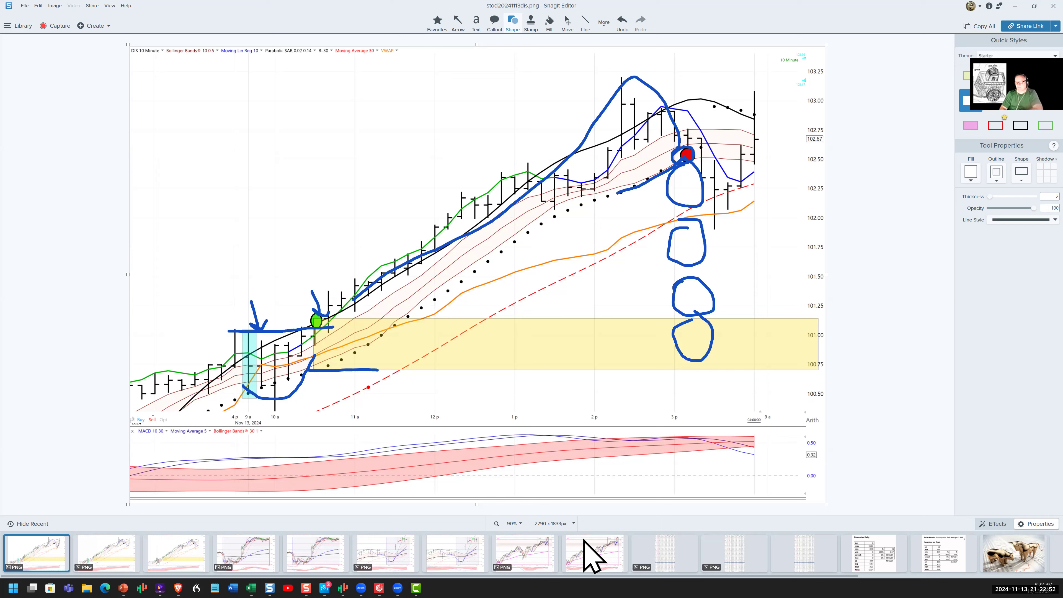
{"action": "mouse_move", "coordinate": [8, 232]}
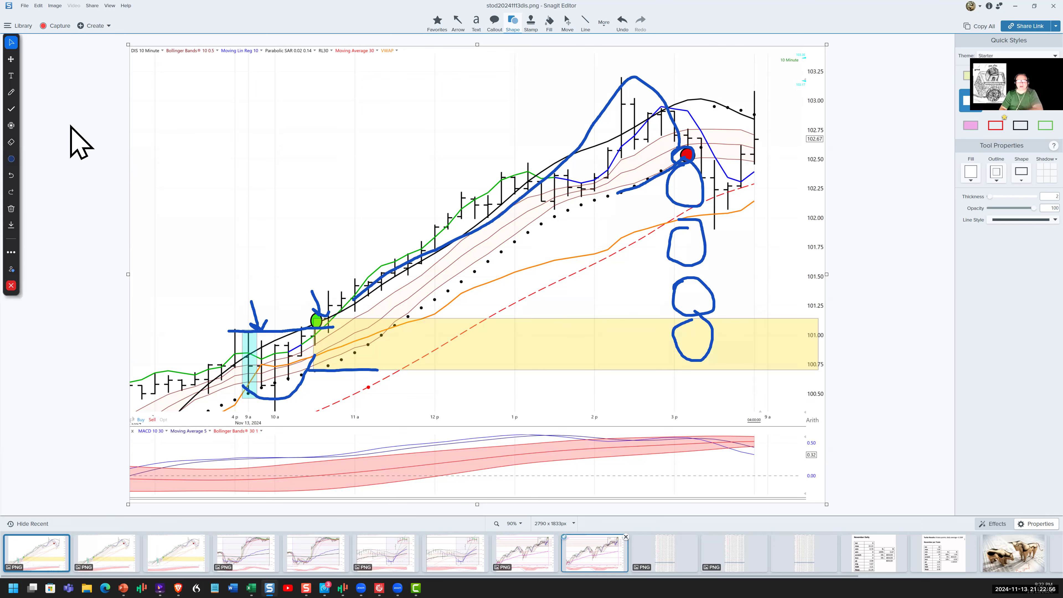
Dismiss the annotation overlay and open the 2024-11-13_21-04-07.snagx SPY daily close-up from Recent
{"action": "key", "text": "Escape"}
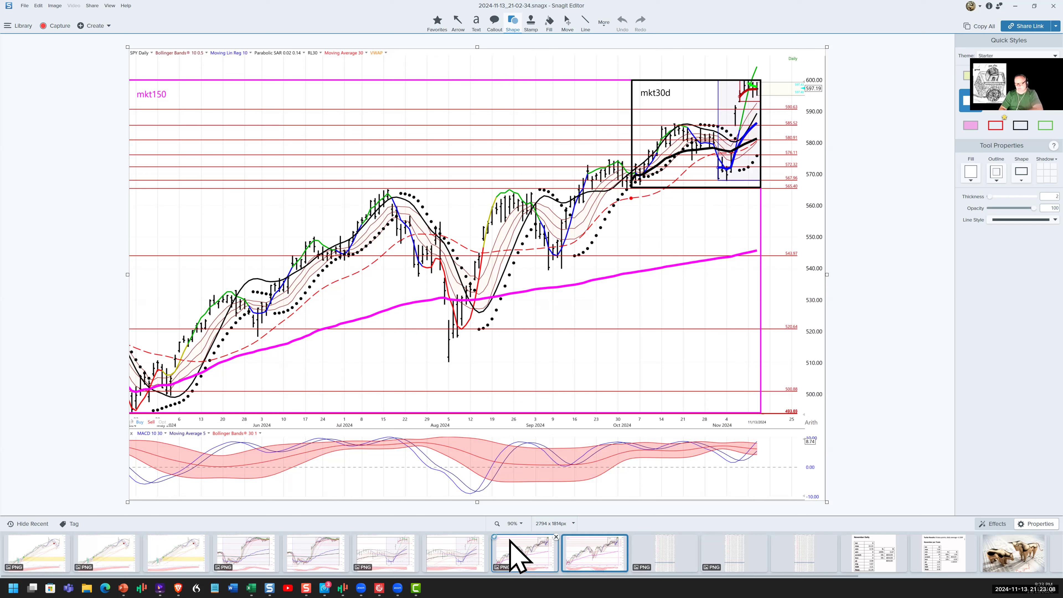
{"action": "left_click", "coordinate": [471, 541]}
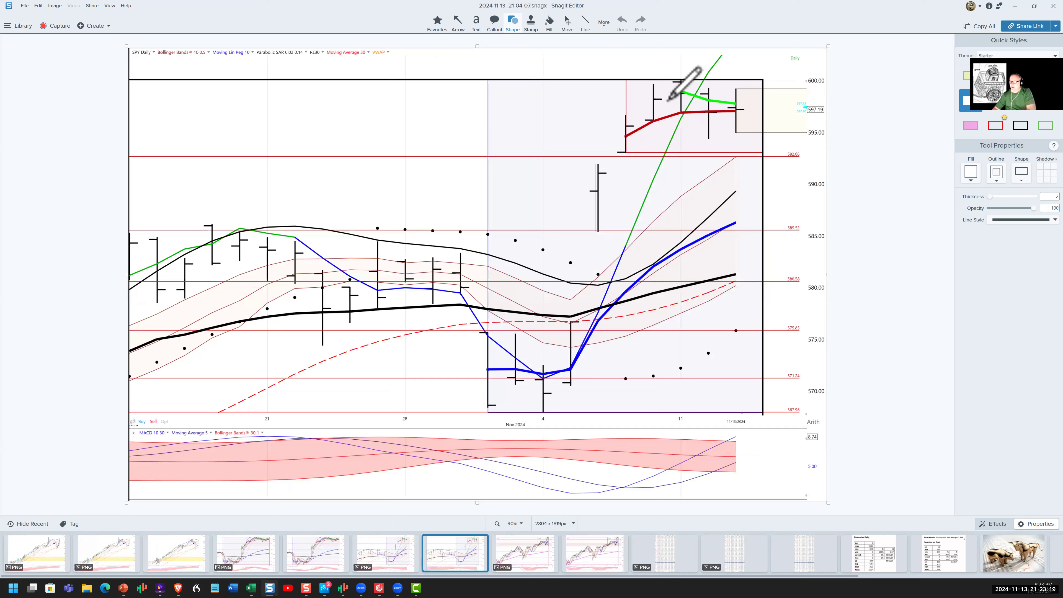
Scribble over the latest SPY bars, adding a down arrow, question mark, bracket and range lines
{"action": "left_click_drag", "start_coordinate": [667, 101], "coordinate": [750, 95]}
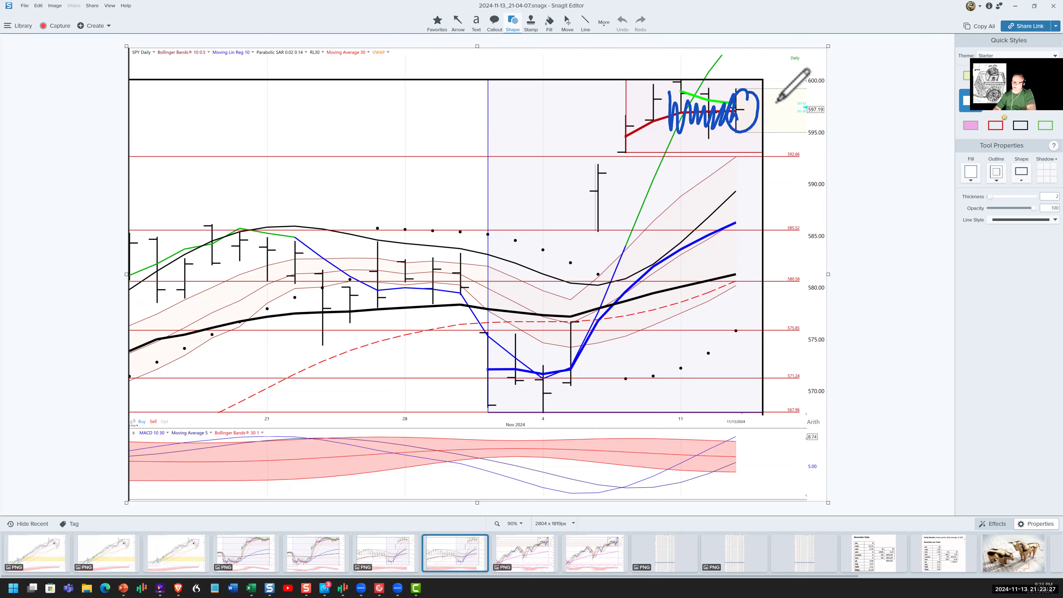
{"action": "left_click_drag", "start_coordinate": [786, 56], "coordinate": [780, 88]}
{"action": "left_click_drag", "start_coordinate": [774, 104], "coordinate": [778, 122]}
{"action": "left_click_drag", "start_coordinate": [788, 141], "coordinate": [782, 169]}
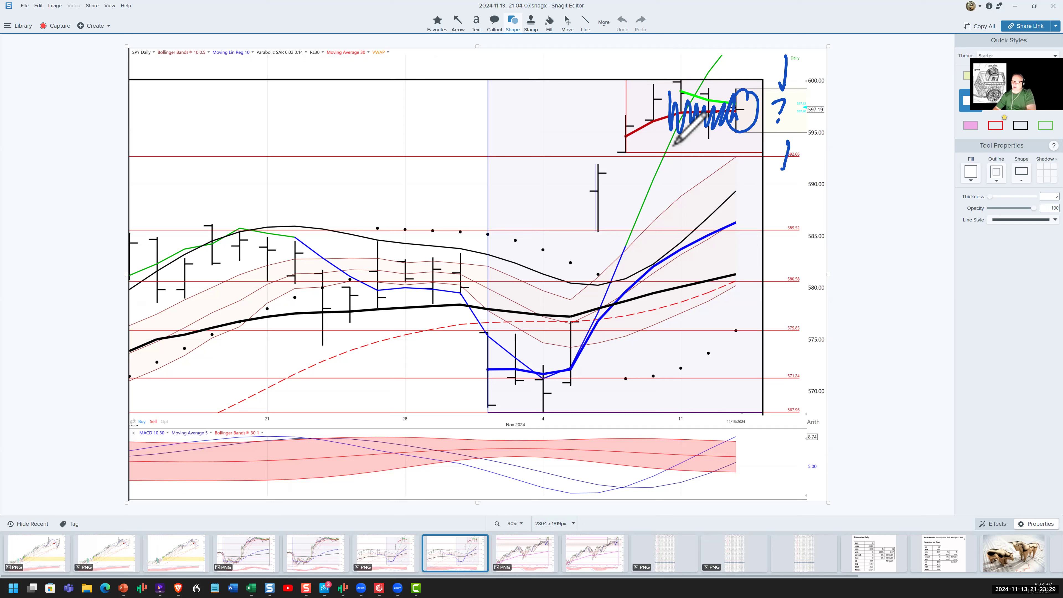
{"action": "left_click_drag", "start_coordinate": [638, 82], "coordinate": [749, 77]}
{"action": "left_click_drag", "start_coordinate": [644, 149], "coordinate": [836, 154]}
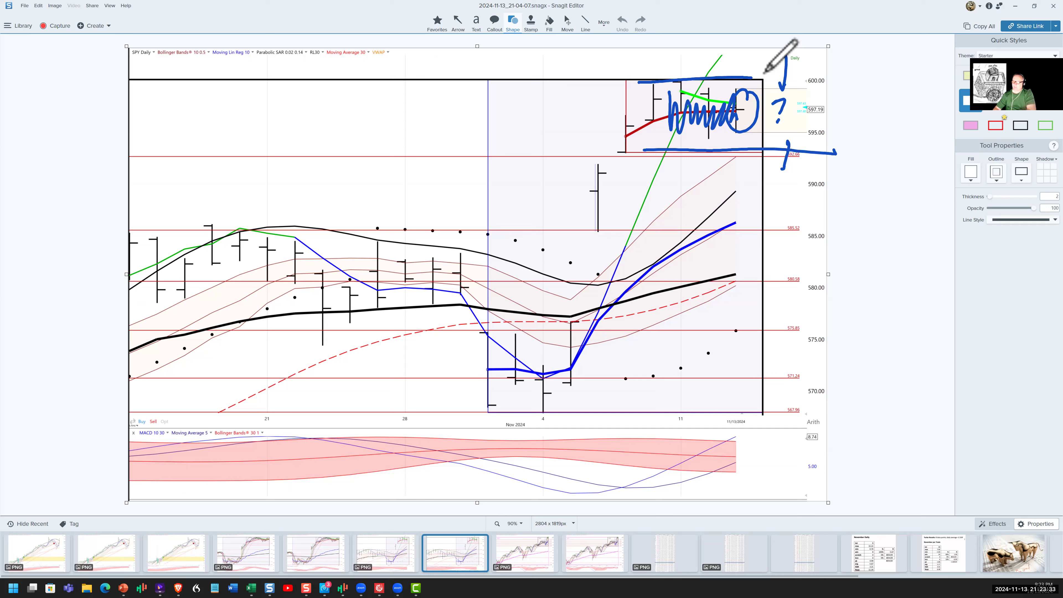
Add an upward arrow above the question mark, extend the top line, and mark near 597.19
{"action": "left_click_drag", "start_coordinate": [781, 88], "coordinate": [790, 24]}
{"action": "left_click_drag", "start_coordinate": [752, 77], "coordinate": [800, 76]}
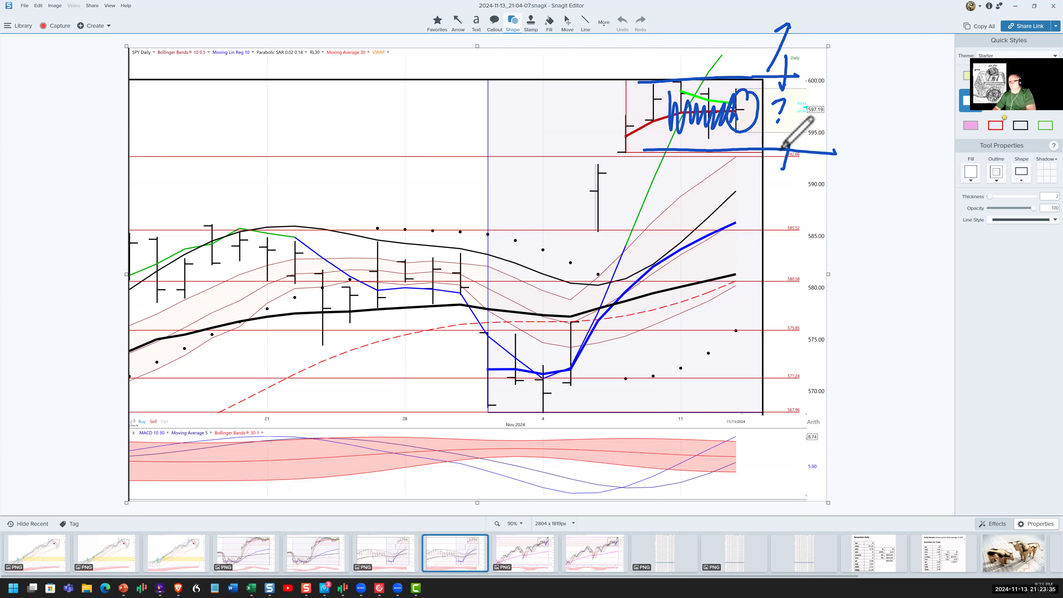
{"action": "left_click_drag", "start_coordinate": [782, 150], "coordinate": [792, 172]}
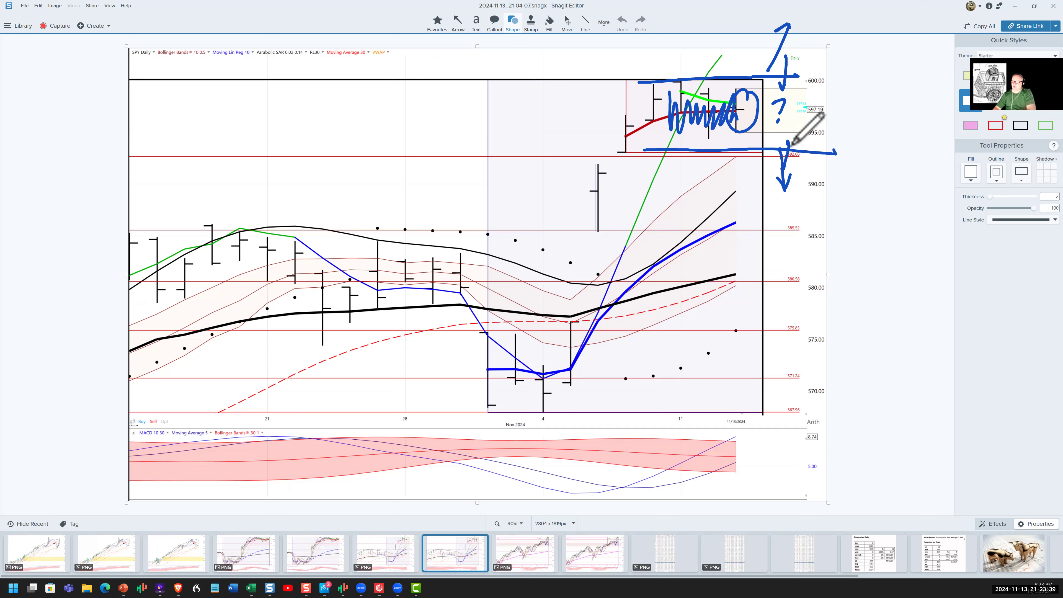
{"action": "mouse_move", "coordinate": [804, 94]}
{"action": "left_mouse_down"}
{"action": "mouse_move", "coordinate": [806, 110]}
{"action": "mouse_move", "coordinate": [795, 76]}
{"action": "mouse_move", "coordinate": [760, 37]}
{"action": "left_mouse_up"}
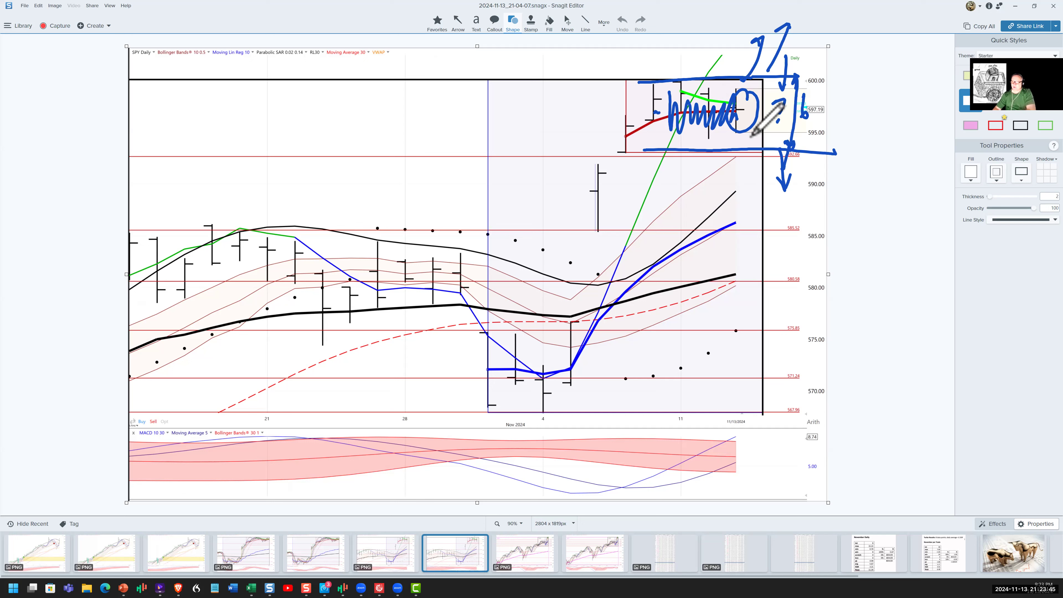
Draw two arrows down from the circle and lines at the 585 and 580.58 levels
{"action": "left_click_drag", "start_coordinate": [750, 133], "coordinate": [768, 197]}
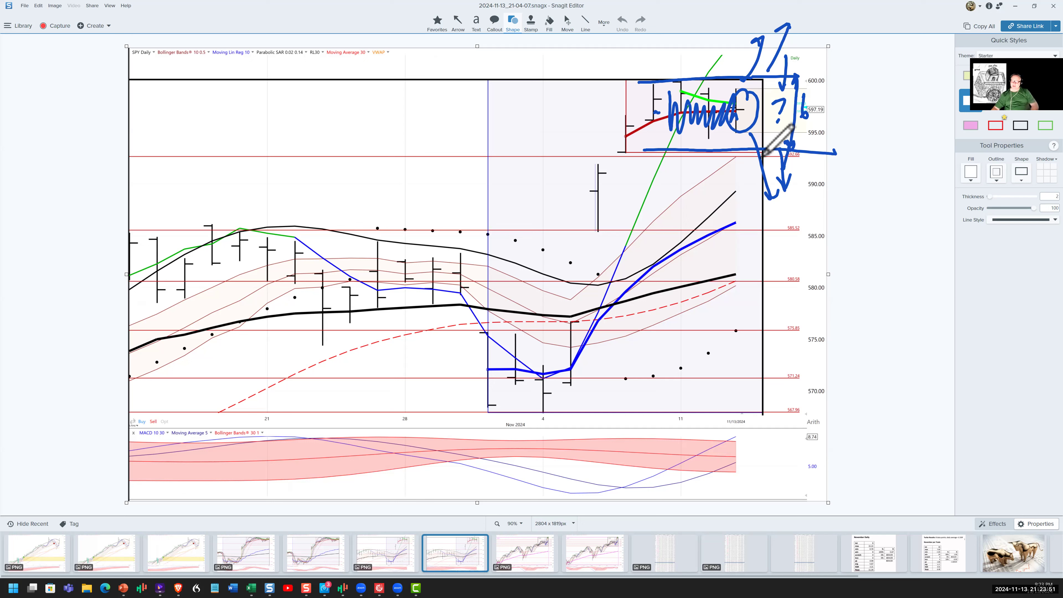
{"action": "left_click_drag", "start_coordinate": [737, 132], "coordinate": [753, 223]}
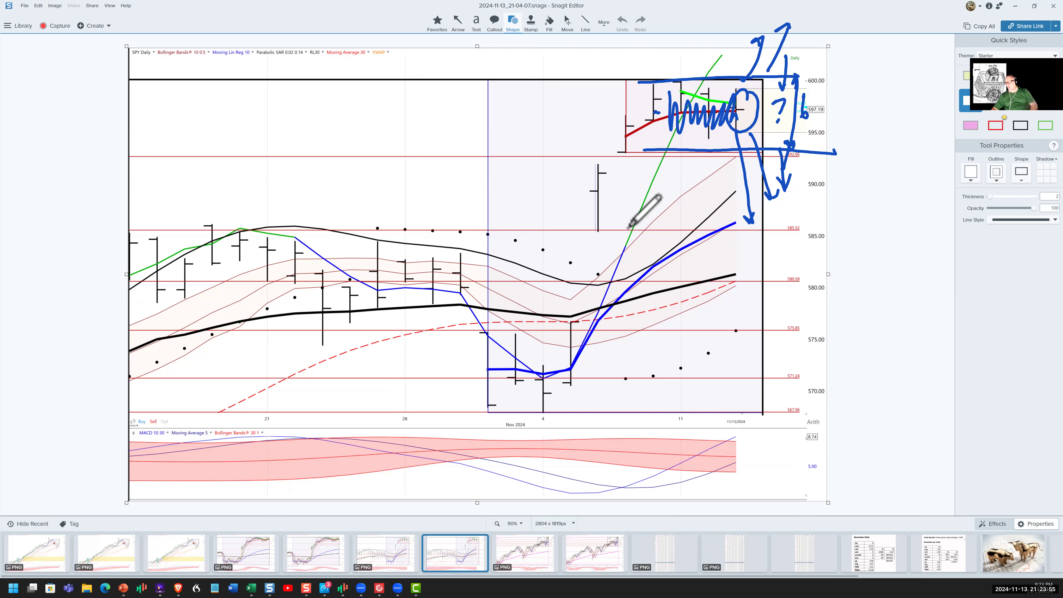
{"action": "left_click_drag", "start_coordinate": [596, 231], "coordinate": [786, 237]}
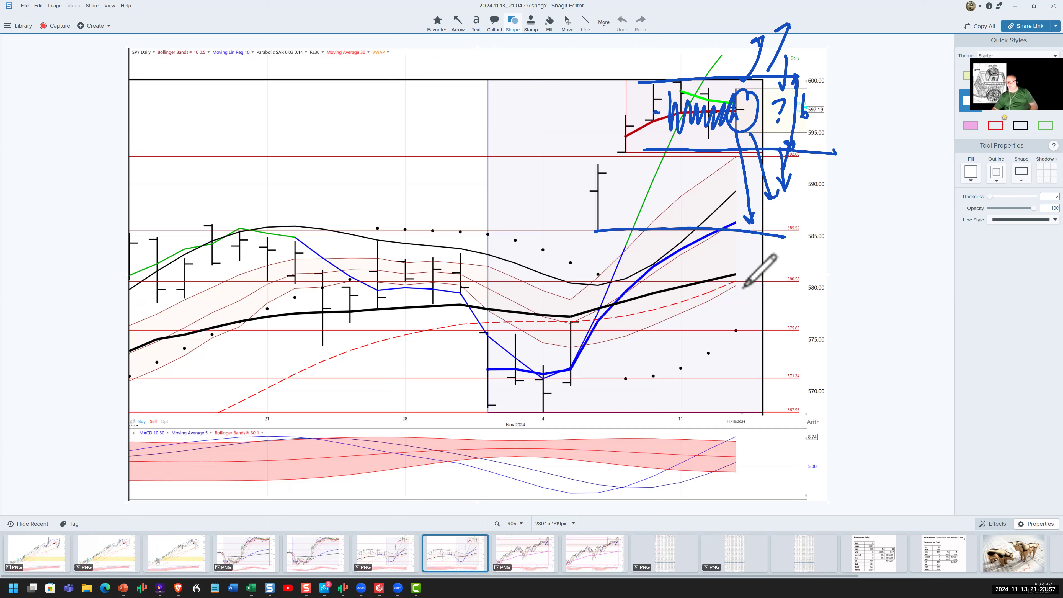
{"action": "left_click_drag", "start_coordinate": [737, 282], "coordinate": [809, 280]}
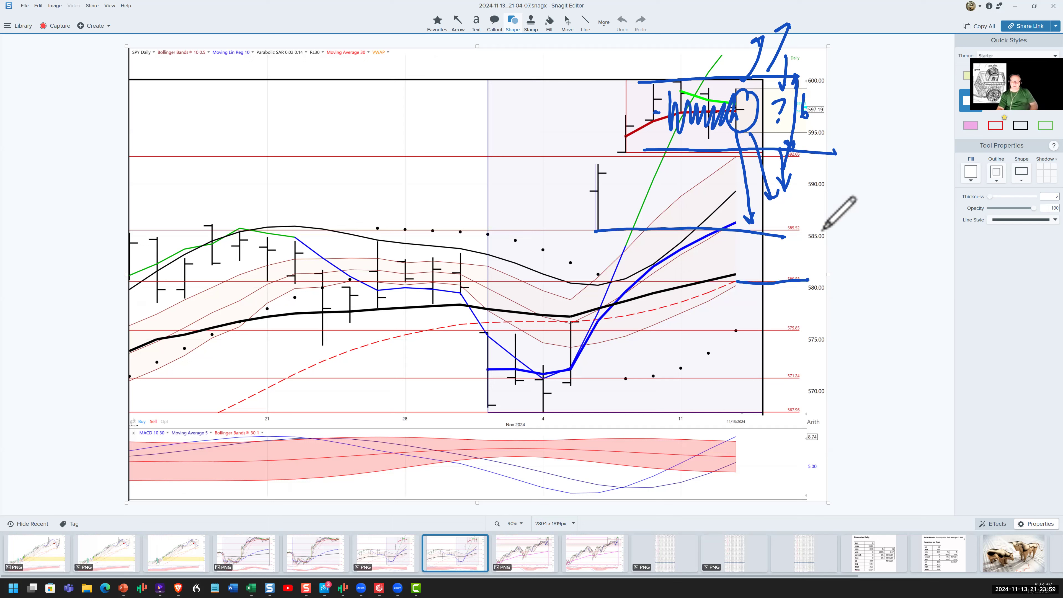